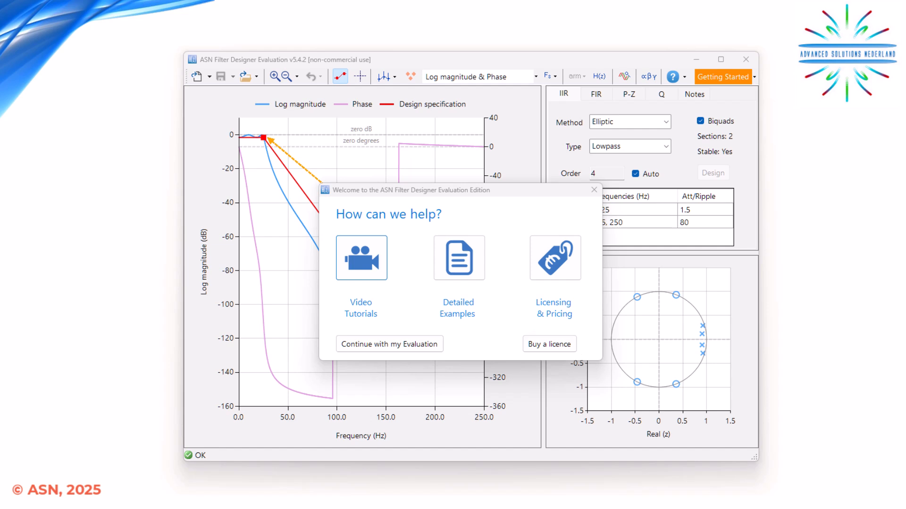
Continue with the evaluation from the welcome dialog, view the first three coaching tips and dismiss them.
left_click(389, 344)
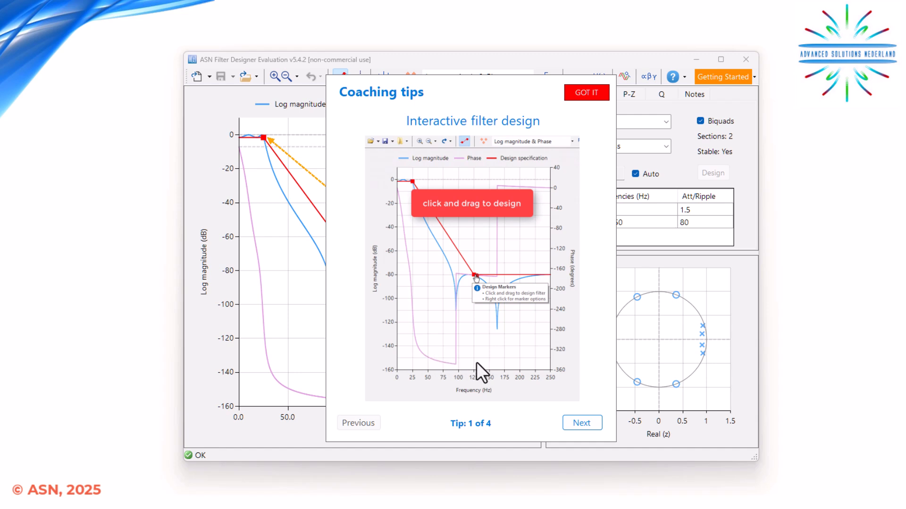
left_click(577, 423)
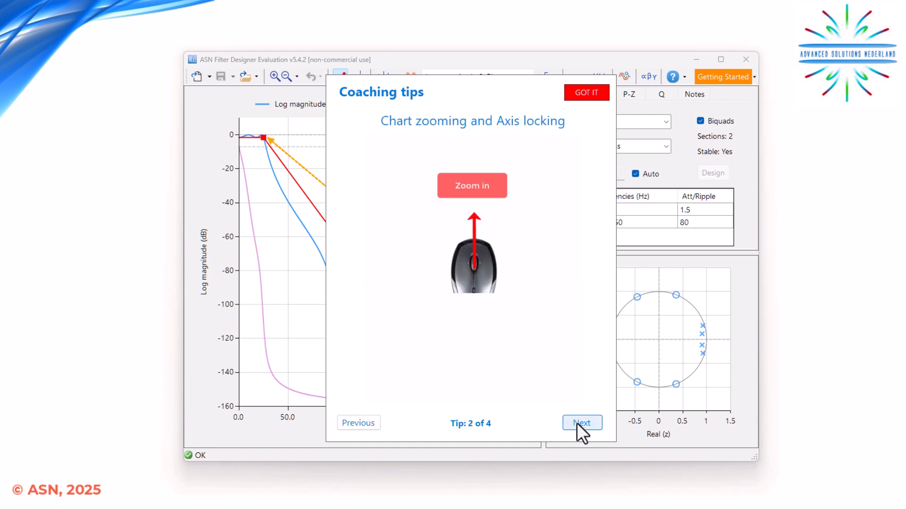
left_click(576, 423)
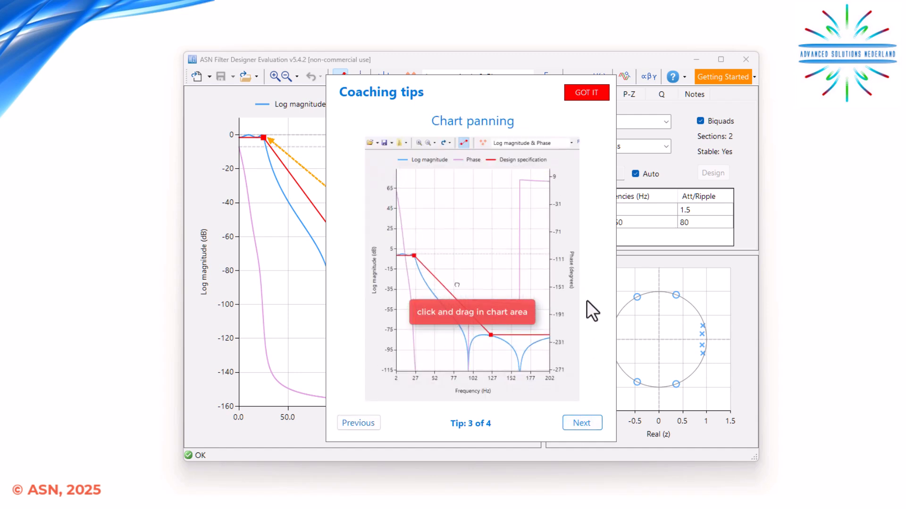
left_click(581, 95)
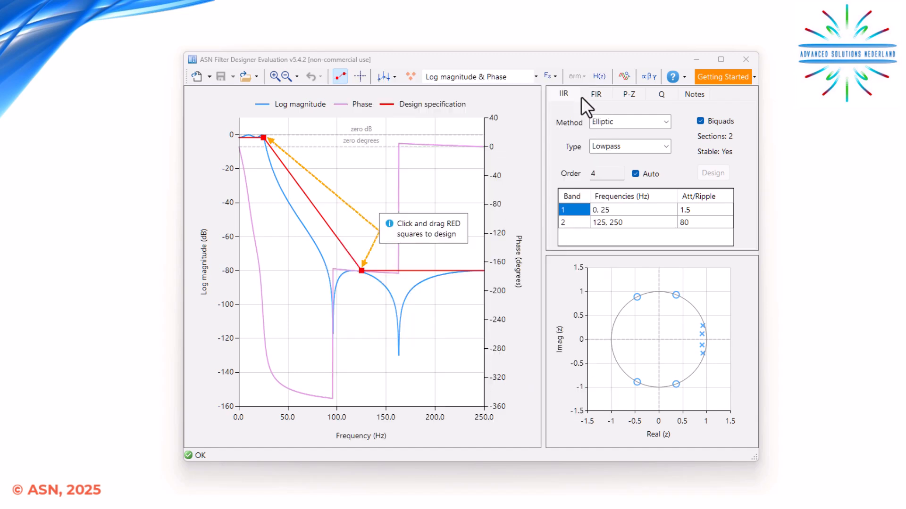
Look through the Getting Started example categories, including Arm Cortex-M, IoT sensor data and biomedical examples.
left_click(751, 79)
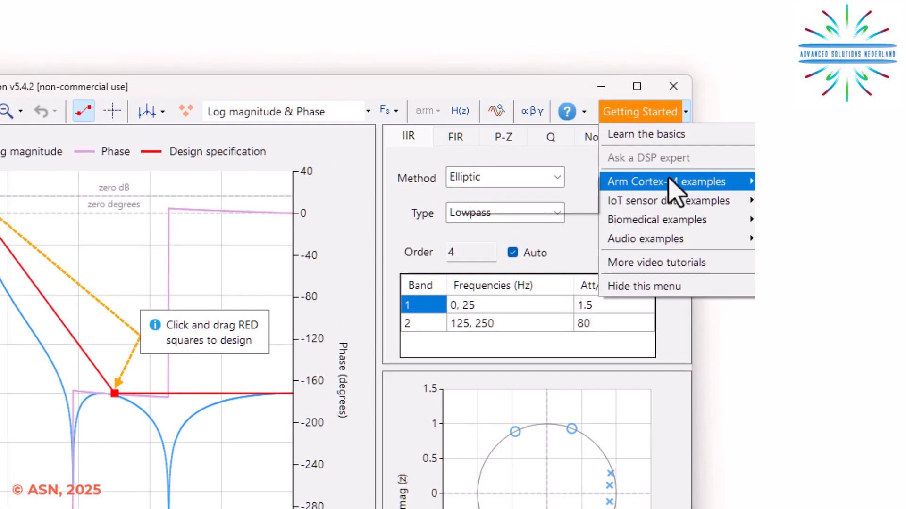
mouse_move(663, 203)
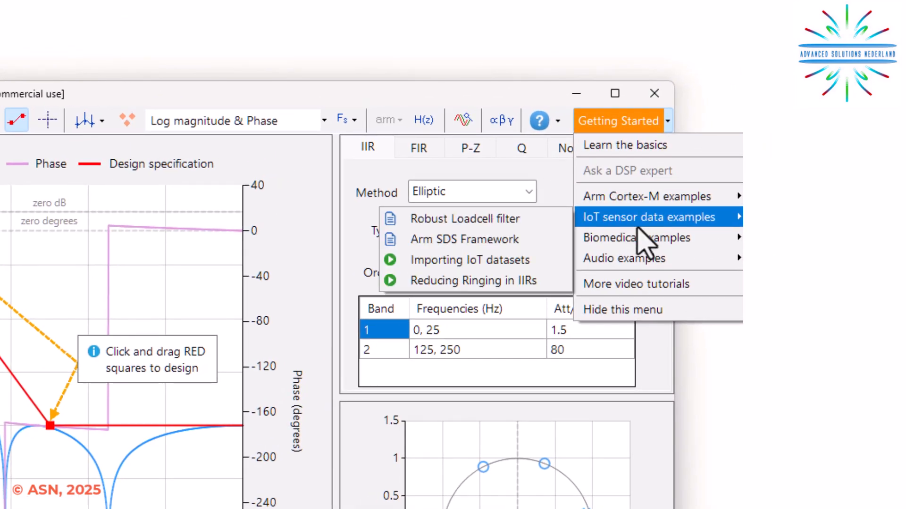
mouse_move(638, 229)
mouse_move(643, 258)
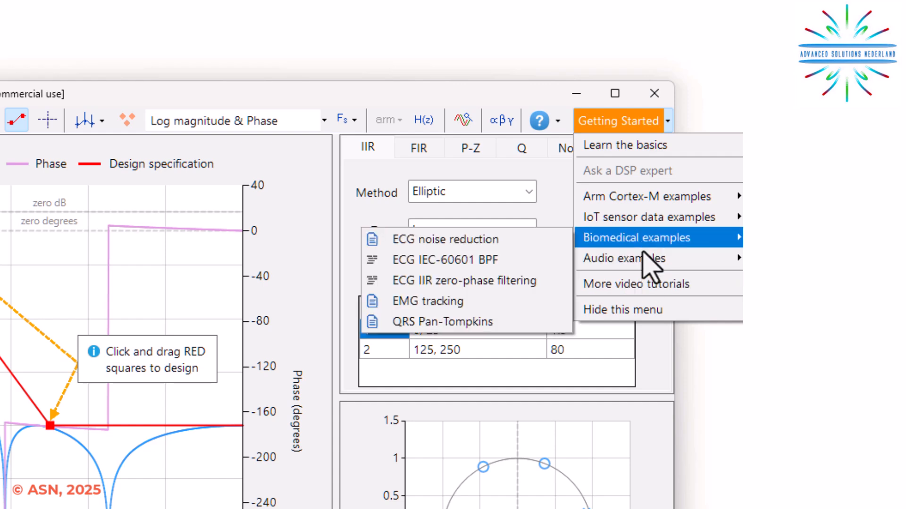
left_click(338, 425)
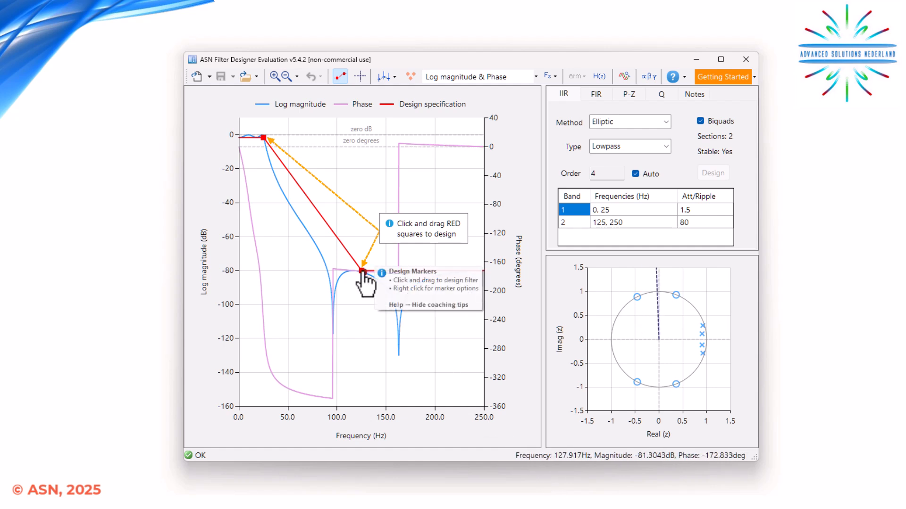
Move the stopband design marker to about 165 Hz and 83 dB attenuation, and shift the passband marker to a higher frequency and ripple.
left_click_drag(363, 272, 401, 275)
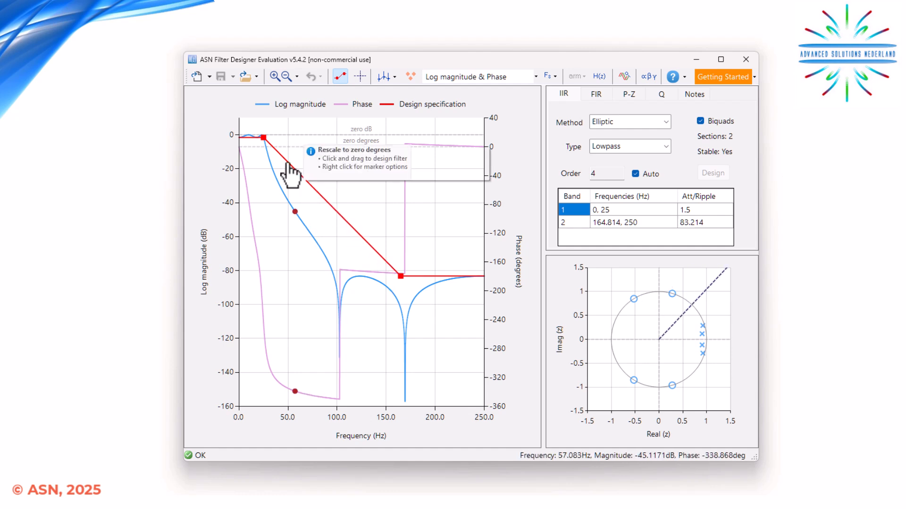
mouse_move(263, 137)
left_mouse_down()
mouse_move(316, 147)
mouse_move(306, 150)
left_mouse_up()
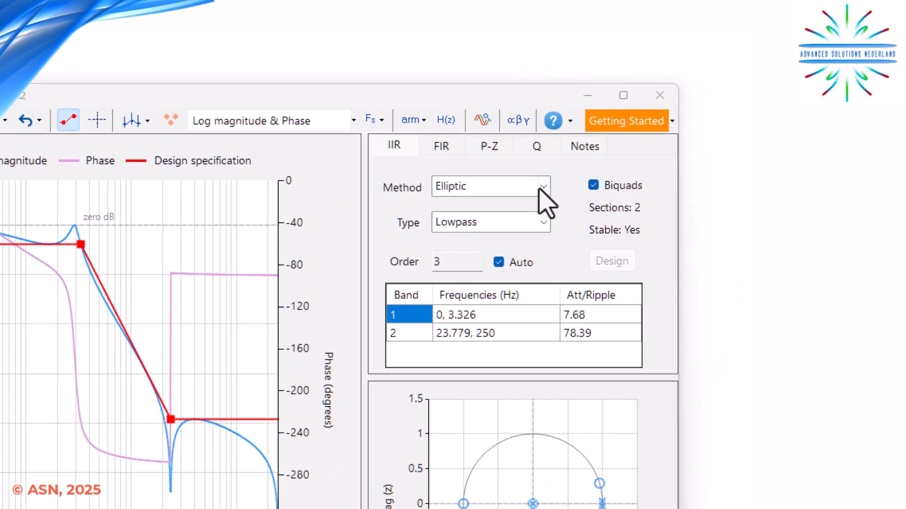
Review the available IIR design methods while keeping Elliptic selected.
left_click(669, 143)
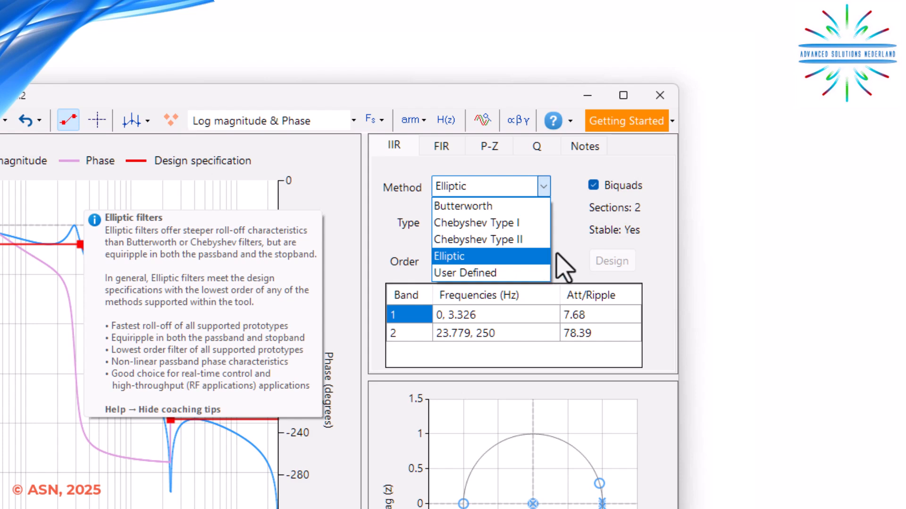
left_click(563, 267)
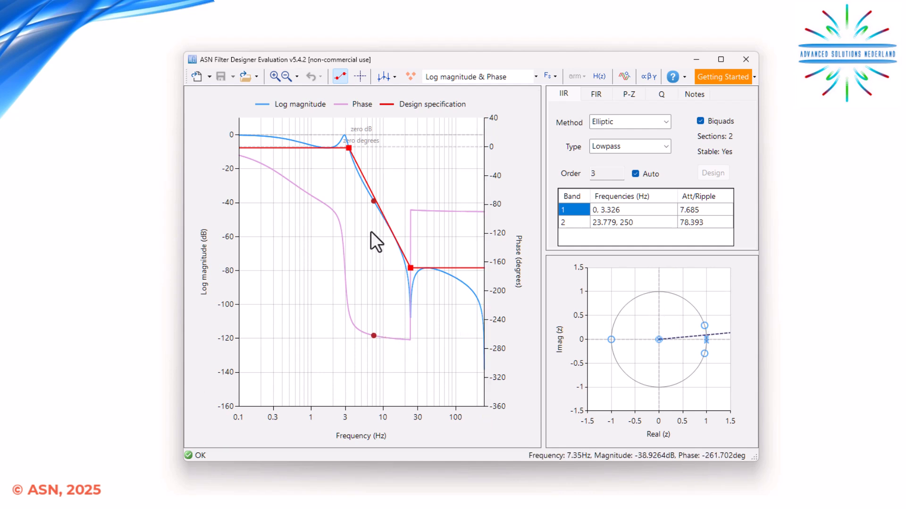
Lock the frequency axis of the log magnitude and phase chart.
scroll(346, 165, "up", 1)
scroll(341, 171, "down", 1)
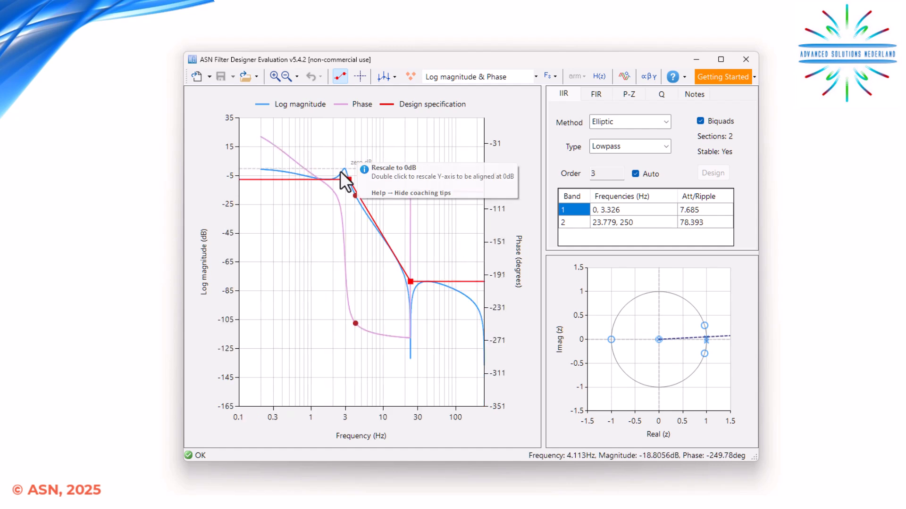
left_click_drag(358, 196, 323, 223)
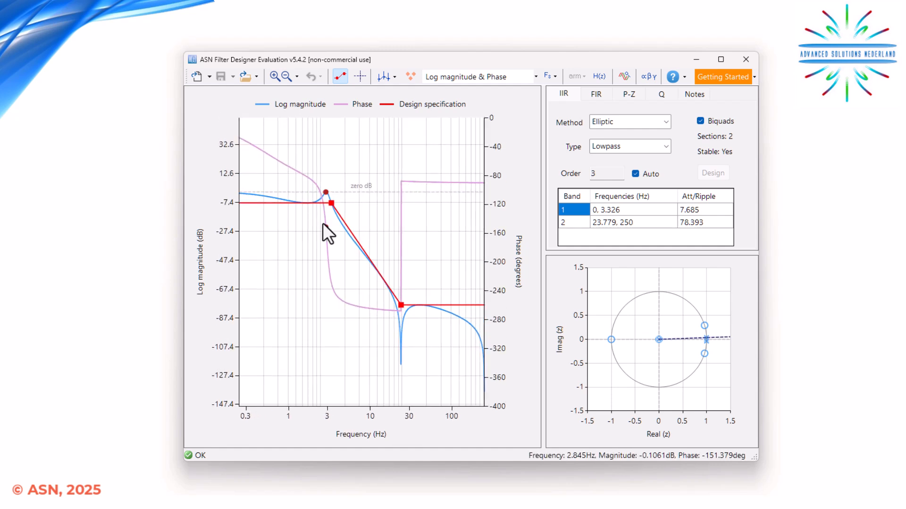
right_click(346, 200)
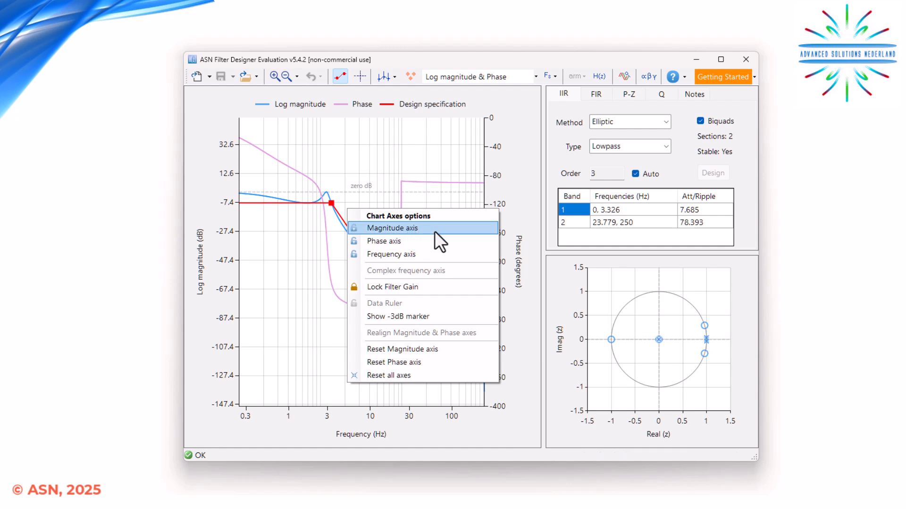
left_click(466, 255)
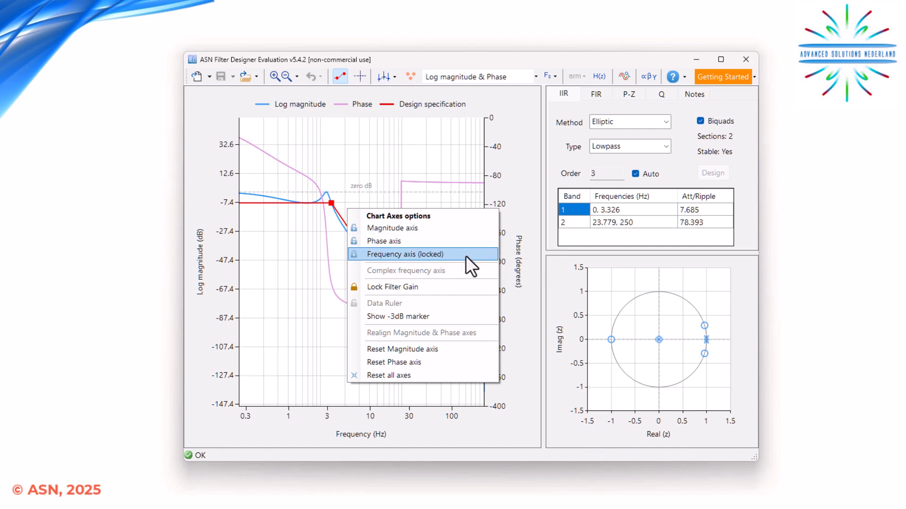
left_click(335, 239)
scroll(335, 203, "up", 2)
scroll(335, 203, "down", 2)
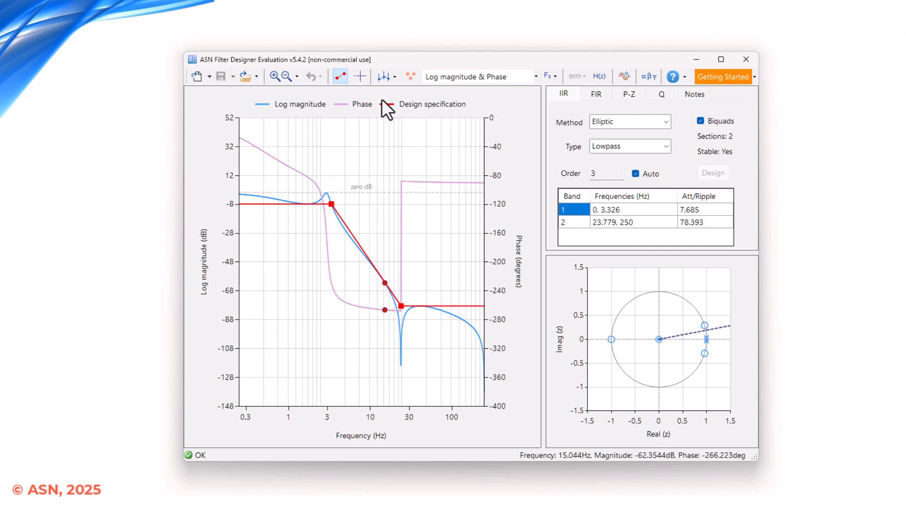
Apply the baseline wander tracker in Baseline Removal (HPF) mode with H1, H2 and Heq removal and high-resolution frequency analysis, and nudge its cutoff marker.
left_click(382, 79)
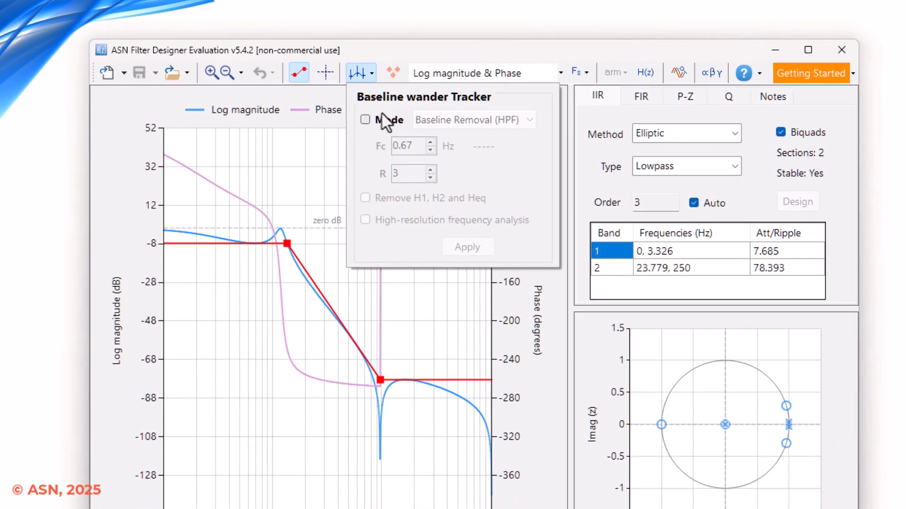
left_click(383, 116)
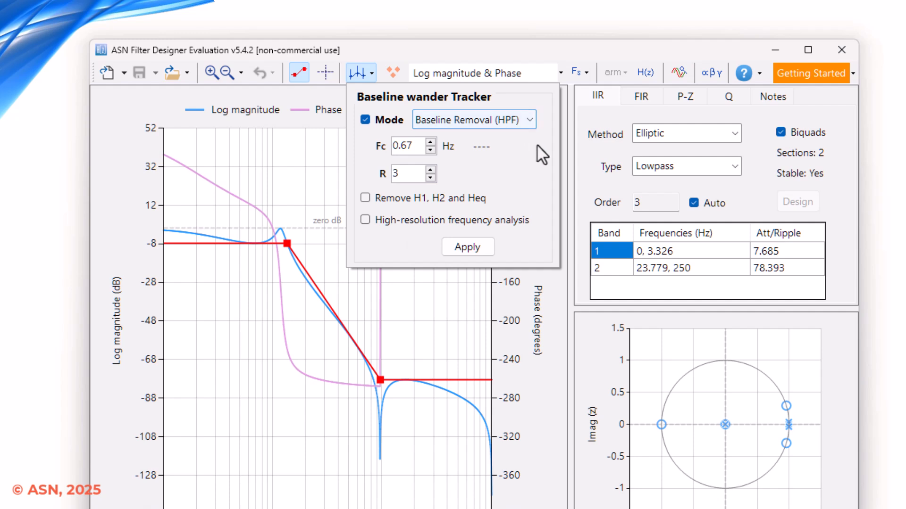
left_click(456, 199)
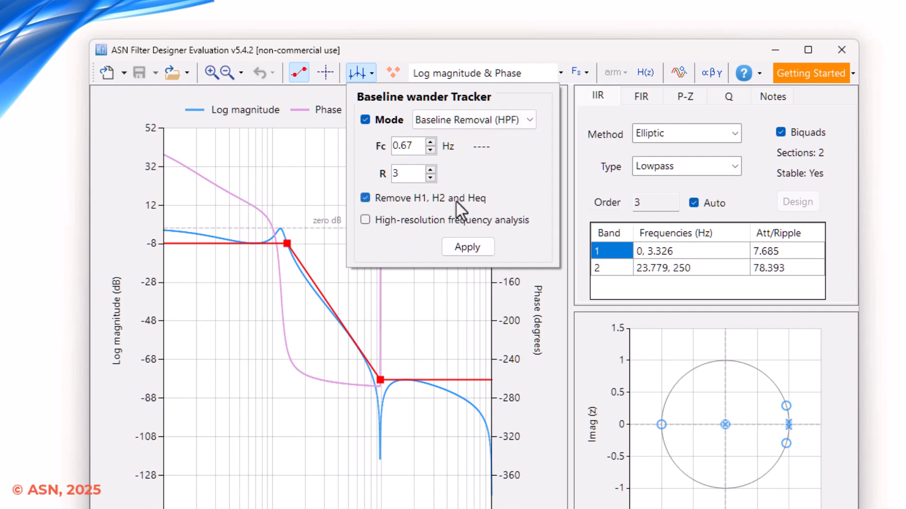
left_click(457, 223)
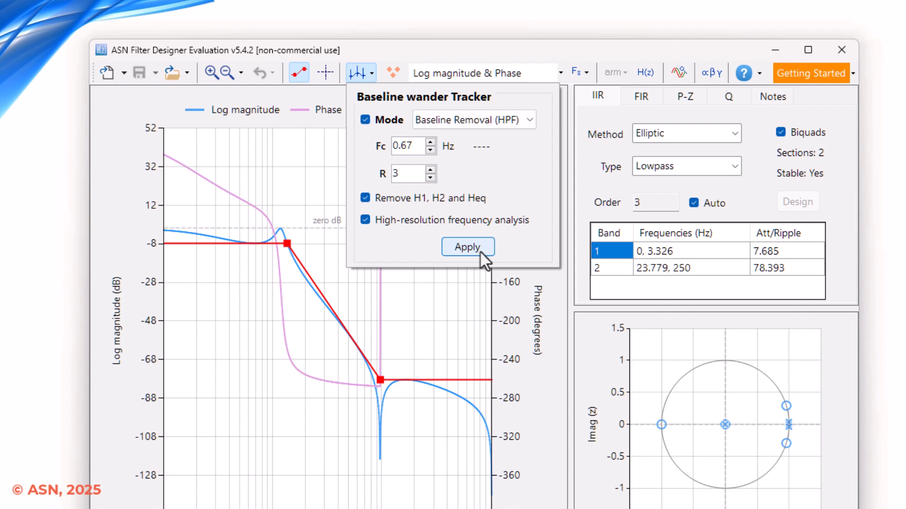
left_click(523, 124)
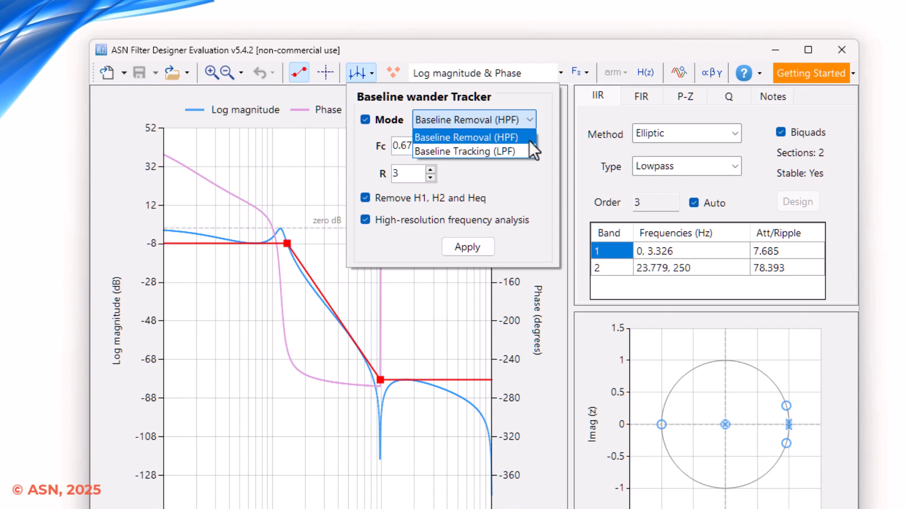
left_click(528, 138)
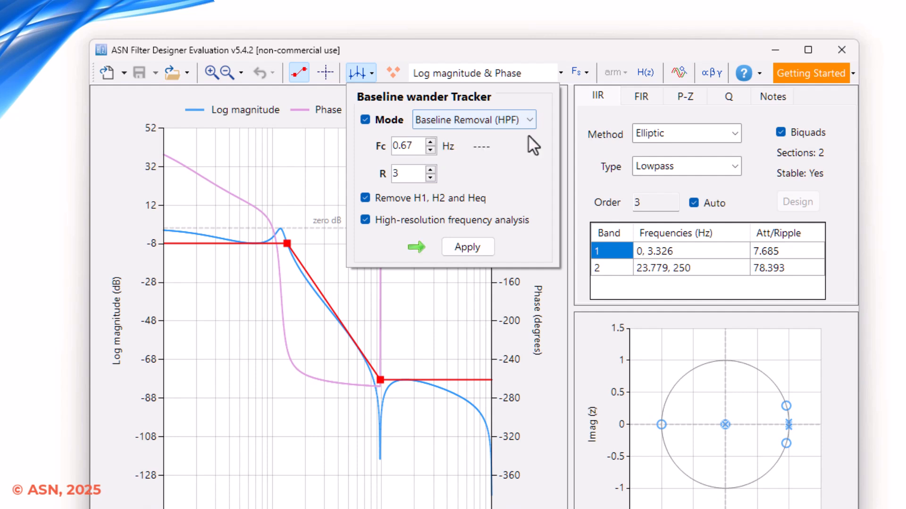
left_click(484, 248)
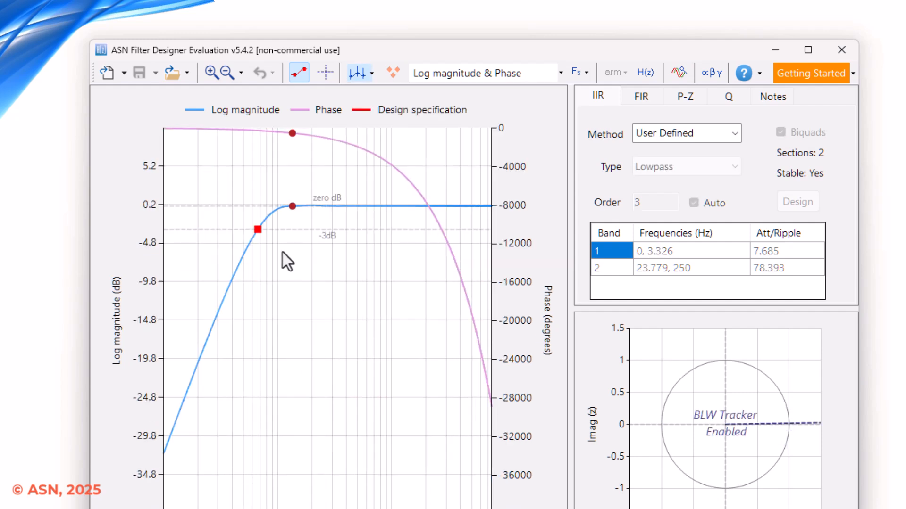
mouse_move(258, 230)
left_mouse_down()
mouse_move(287, 229)
mouse_move(257, 229)
left_mouse_up()
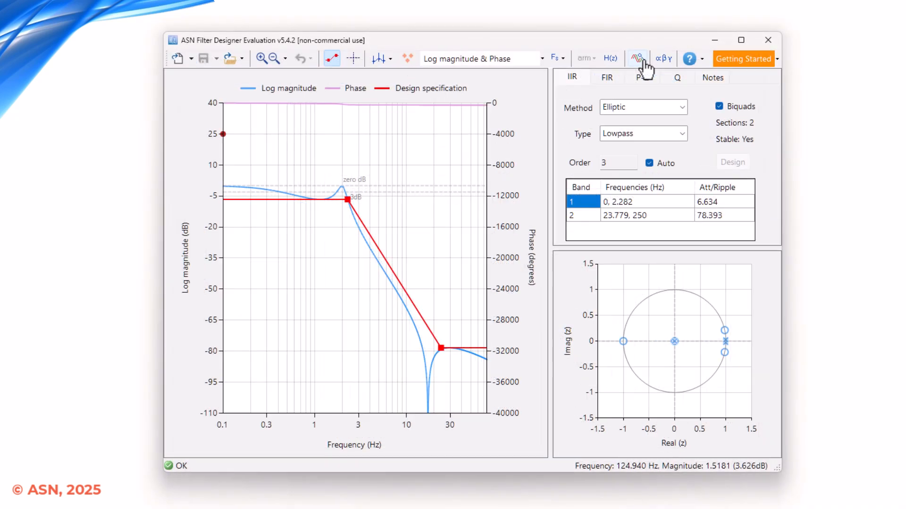
Open the signal analyser, dismissing its coaching tips, and bring up the signal generator controller.
left_click(624, 76)
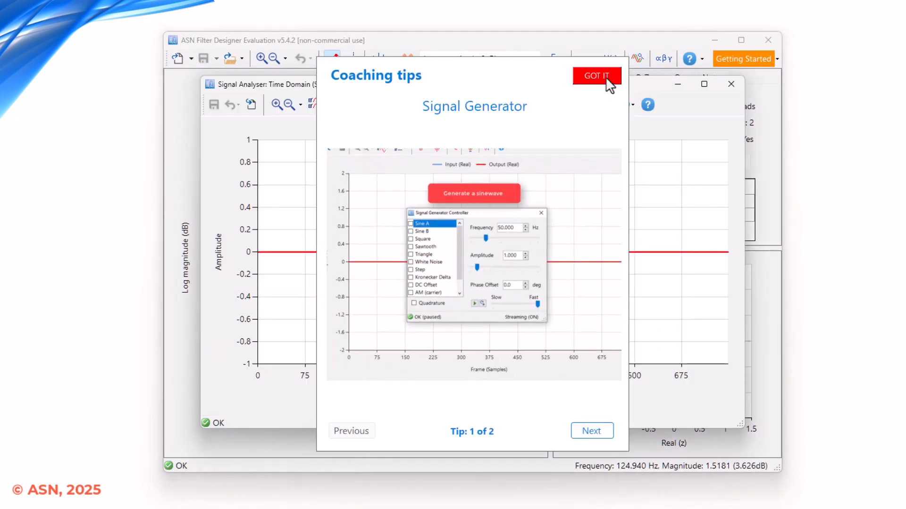
left_click(604, 78)
left_click(376, 105)
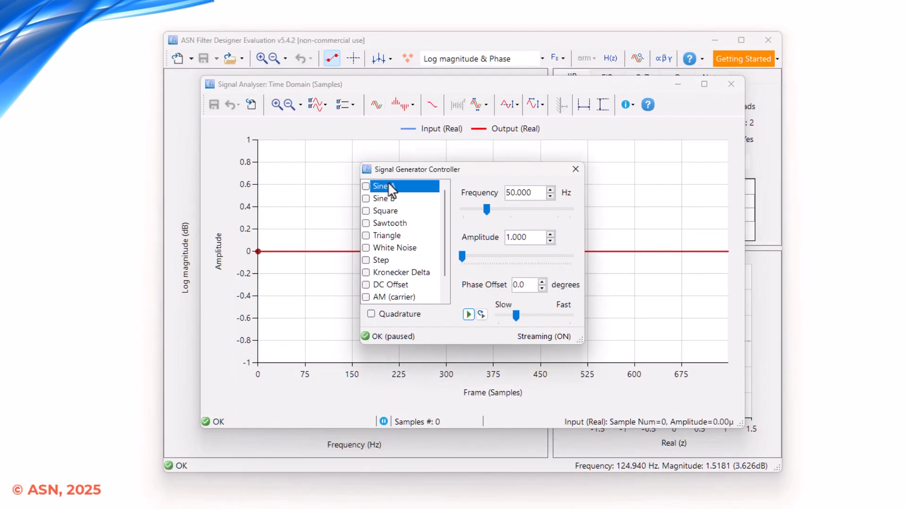
Stream a Sine A input signal at 2 Hz through the filter and close the signal generator controller.
left_click(509, 192)
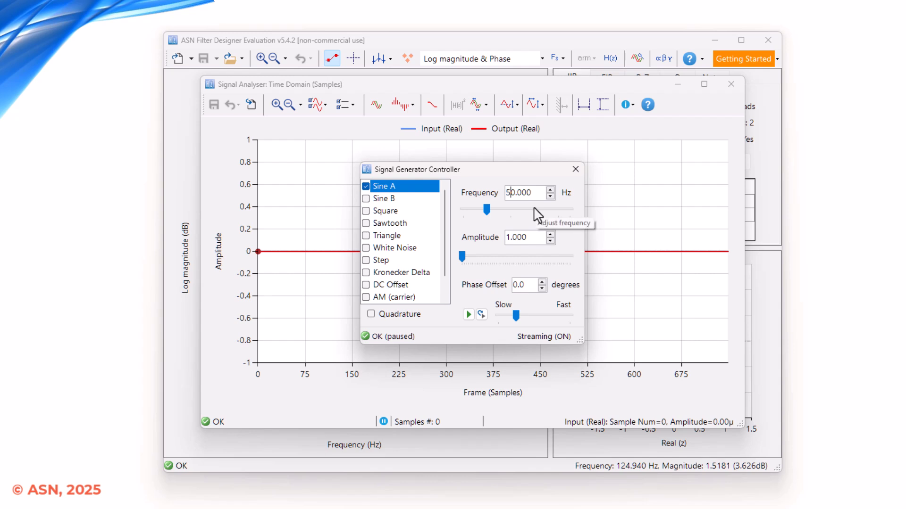
key("BackSpace")
type("2")
key("Delete")
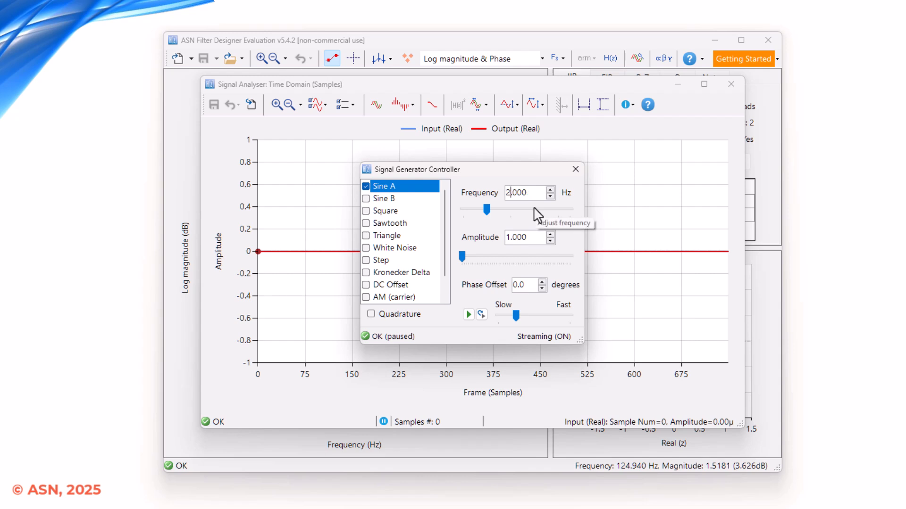
left_click(468, 315)
left_click_drag(473, 175, 419, 191)
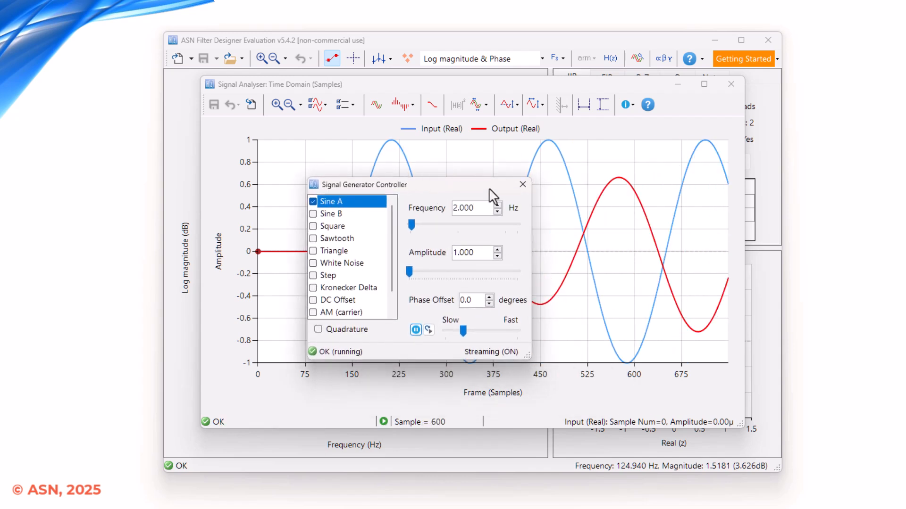
left_click(526, 186)
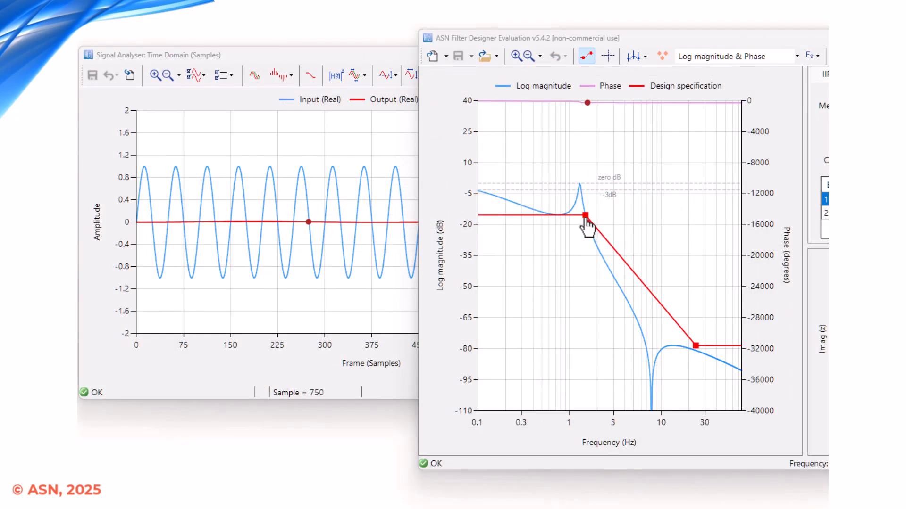
Move the lowpass filter's passband design marker up to about 14 Hz while the signal streams.
left_click_drag(585, 215, 673, 201)
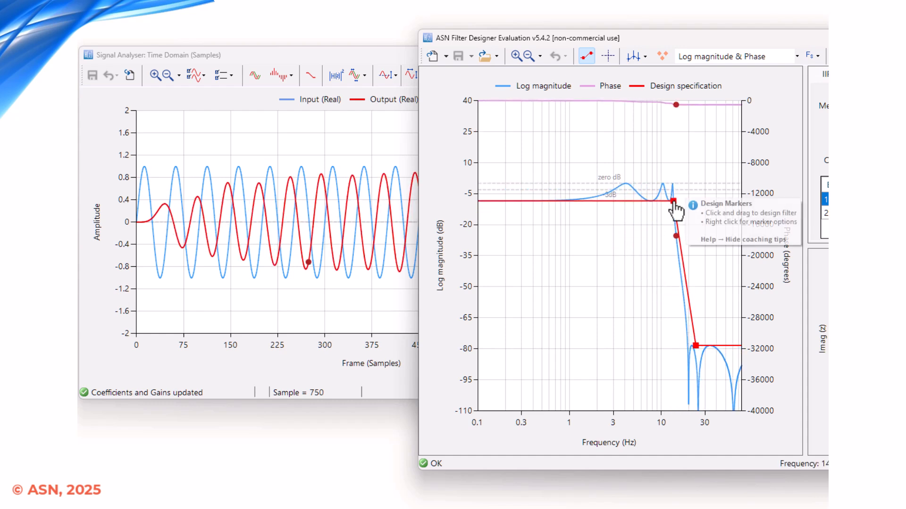
Examine the signal analyser's time domain and frequency domain chart options.
left_click(365, 378)
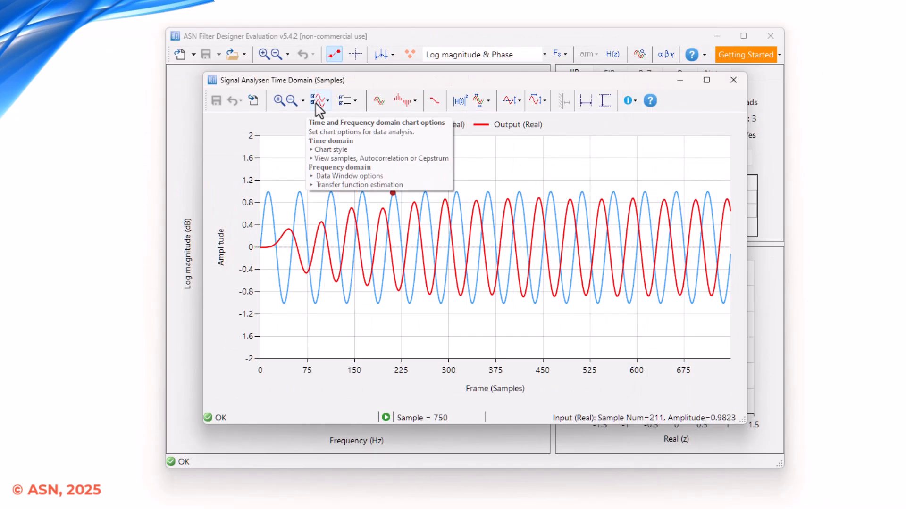
left_click(317, 102)
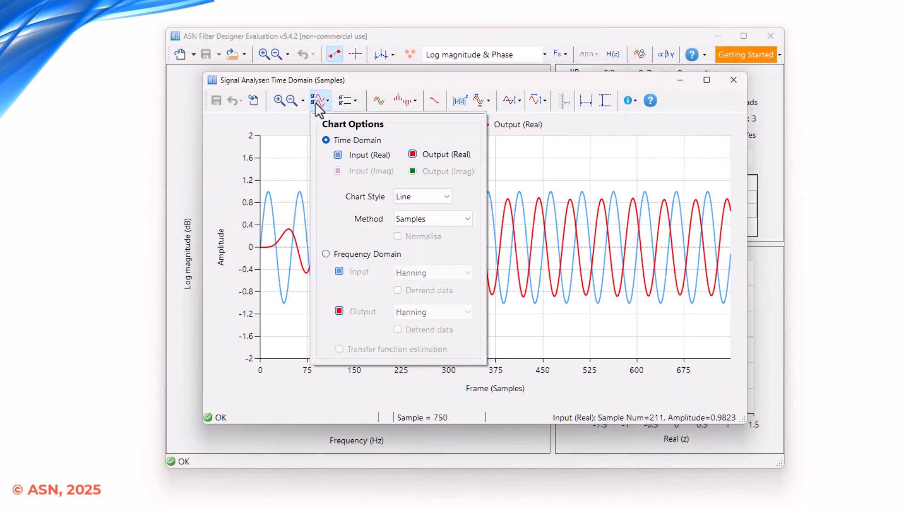
left_click(387, 255)
left_click(534, 279)
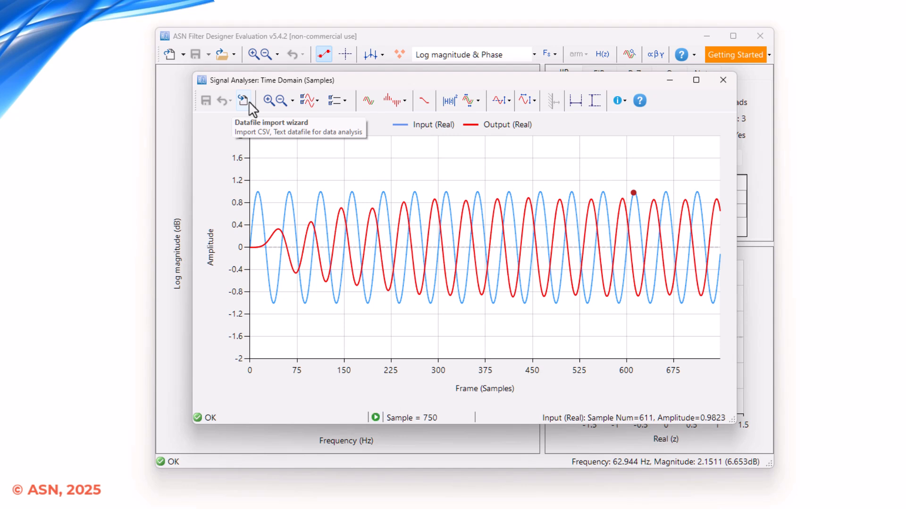
Open the signal analyser's data file import wizard and close it again.
left_click(243, 100)
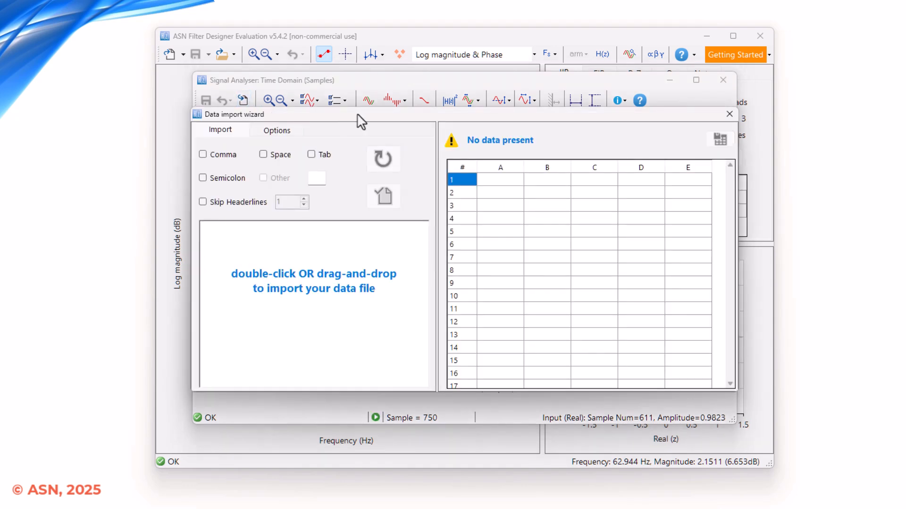
left_click(729, 114)
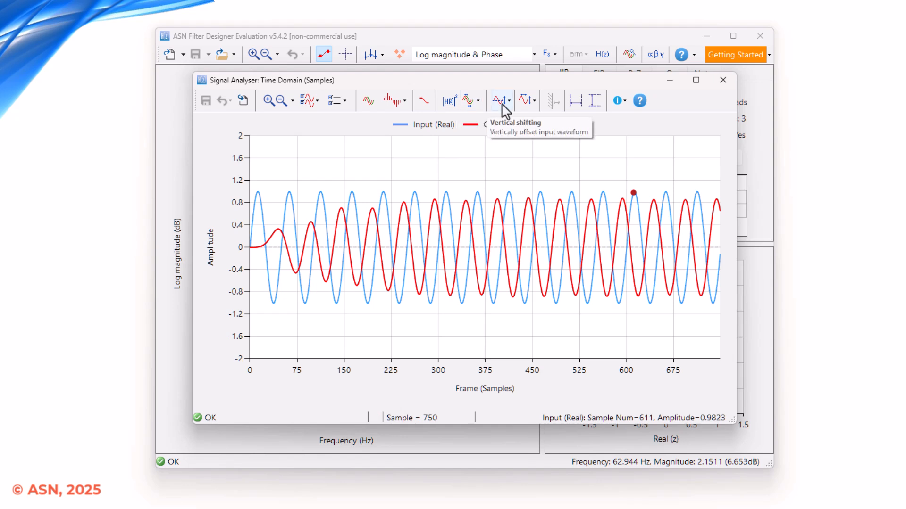
Apply time domain data analysis to Input (Real) with the Peaks/Freq (Differences) method, and enable zero-phase filtering.
left_click(528, 100)
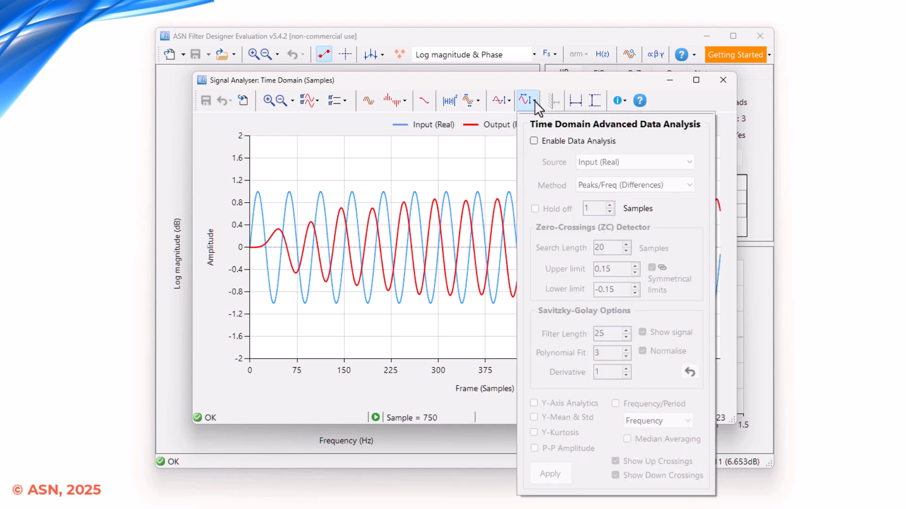
left_click(544, 143)
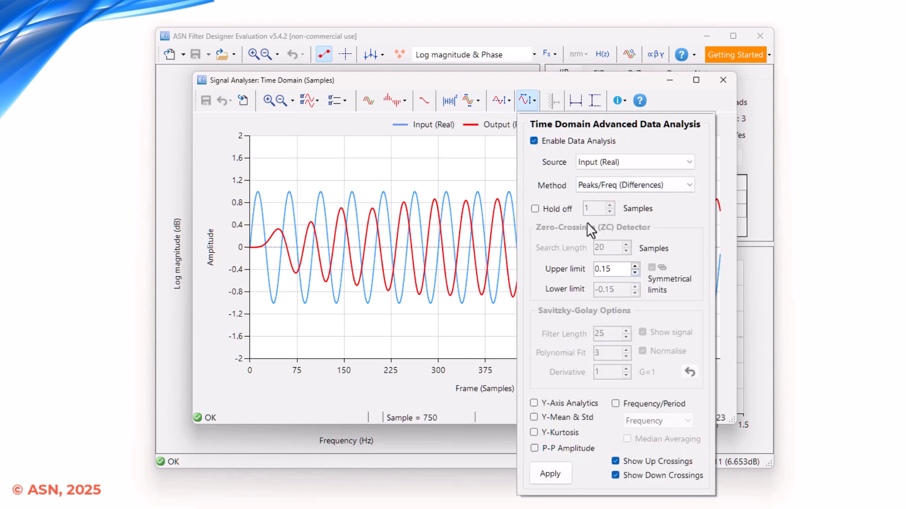
left_click(570, 474)
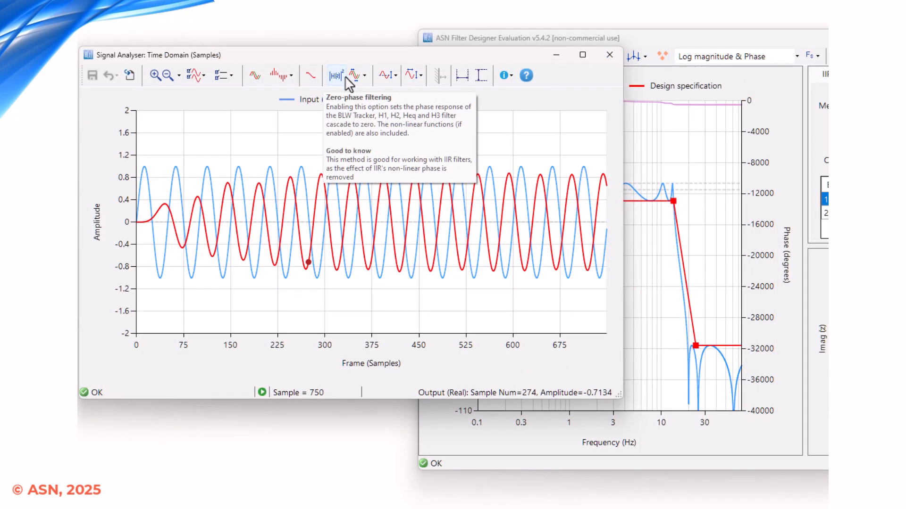
left_click(345, 79)
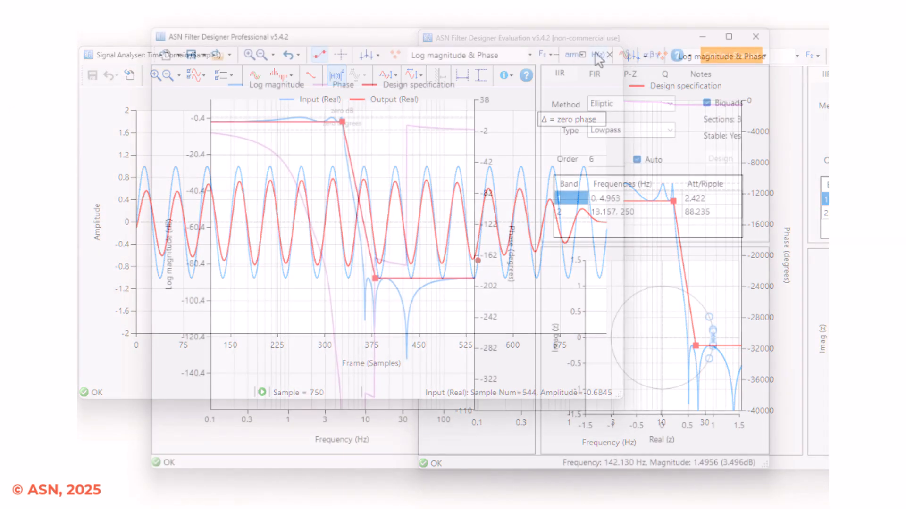
Generate C# .NET code for the elliptic lowpass filter, review it and close the filter summary.
left_click(596, 53)
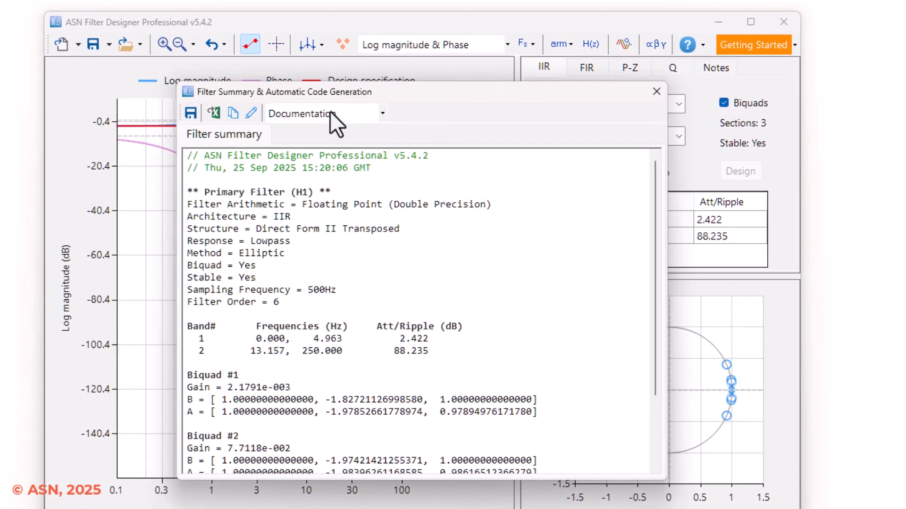
left_click(389, 114)
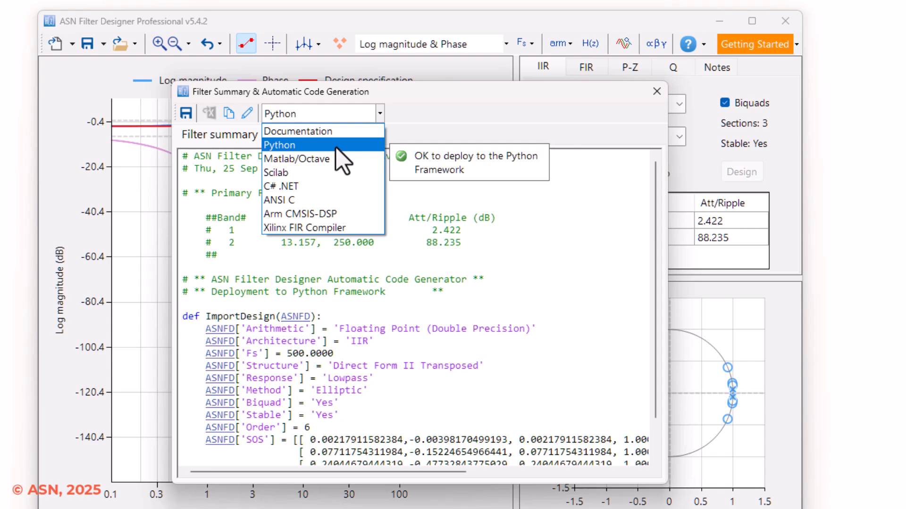
left_click(360, 186)
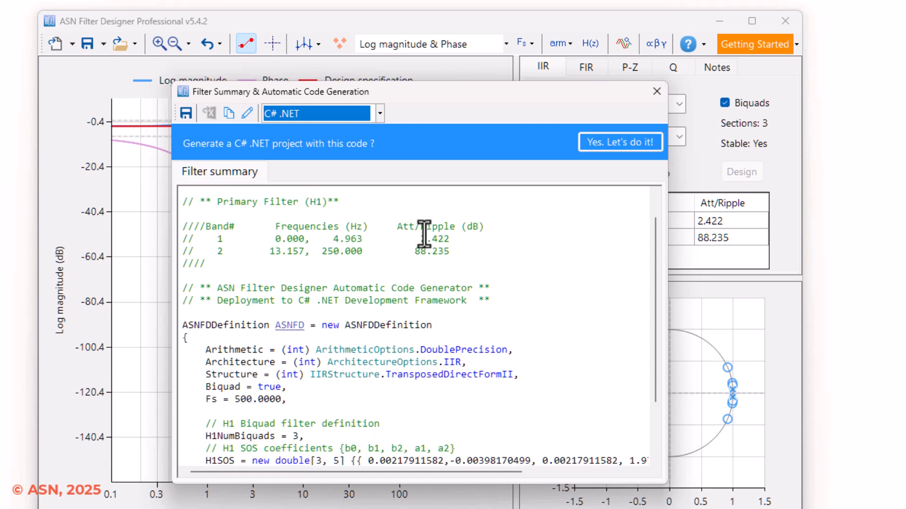
scroll(424, 234, "down", 2)
scroll(424, 235, "up", 3)
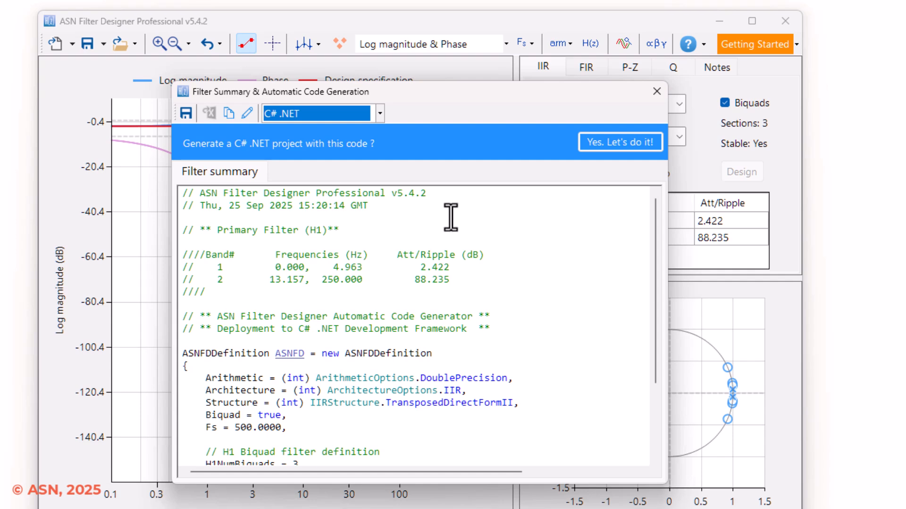
left_click(657, 91)
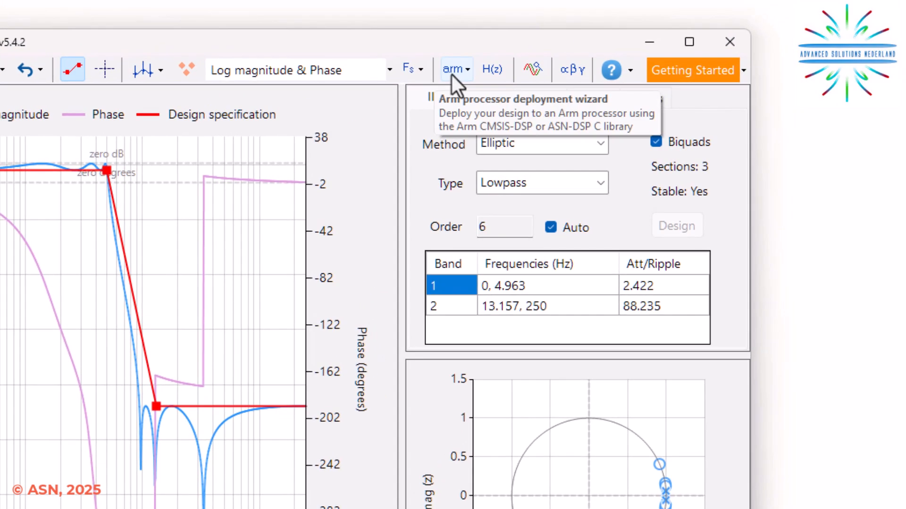
Deploy the IIR biquad cascade to the Arm CMSIS-DSP framework with Single Precision arithmetic.
left_click(481, 61)
left_click(610, 174)
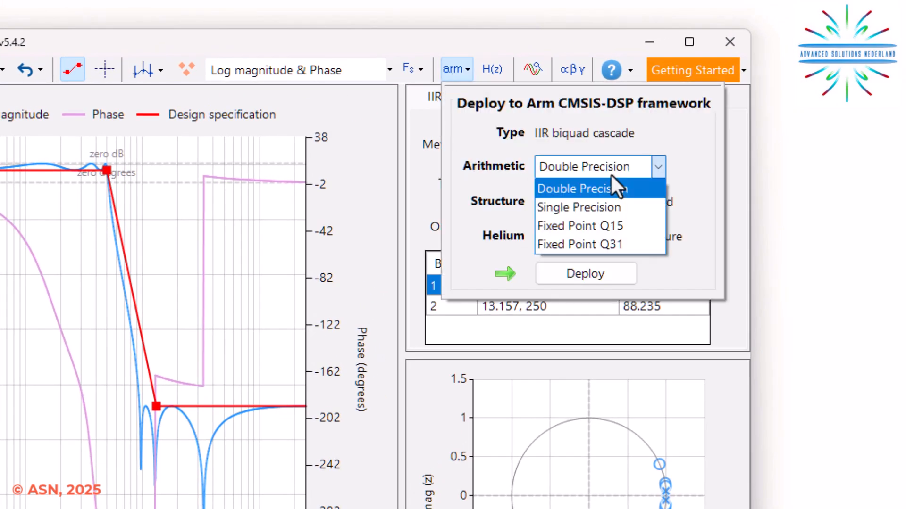
left_click(607, 207)
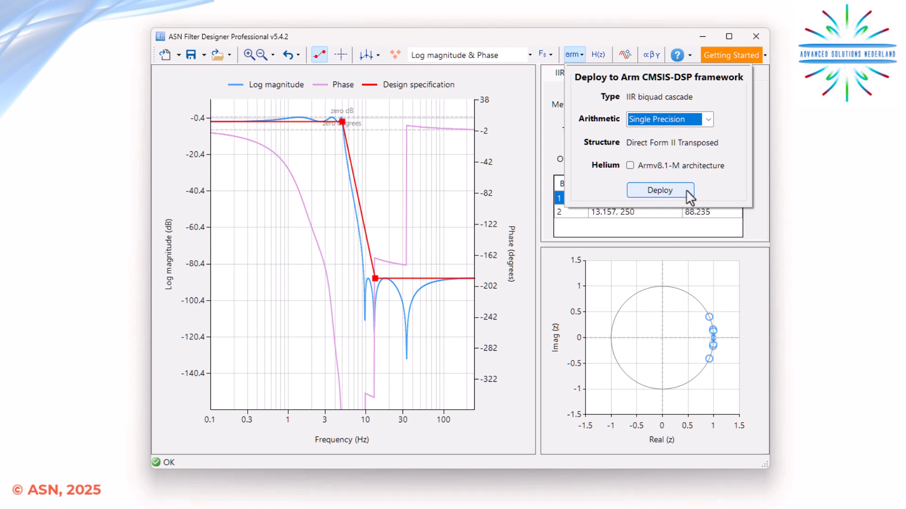
left_click(686, 190)
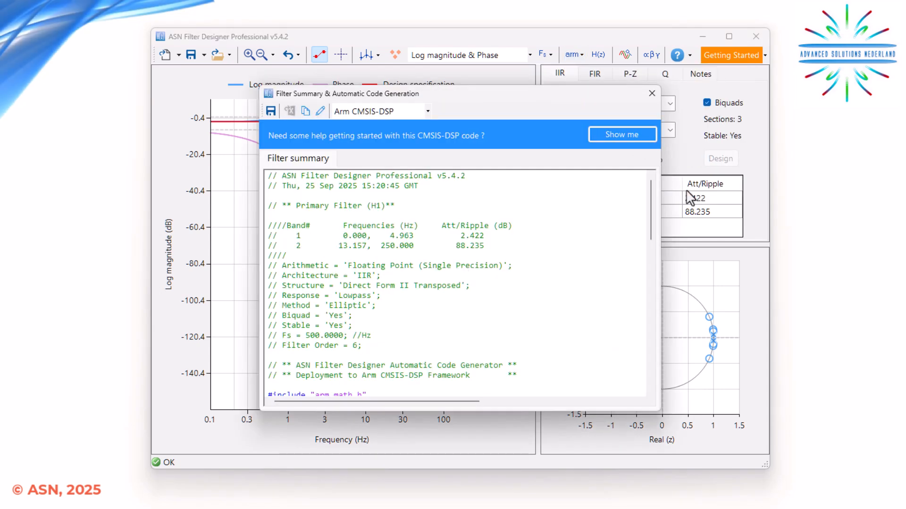
Review the generated Arm CMSIS-DSP code from the filter specification through to the test loop code.
scroll(517, 213, "down", 1)
scroll(517, 213, "down", 12)
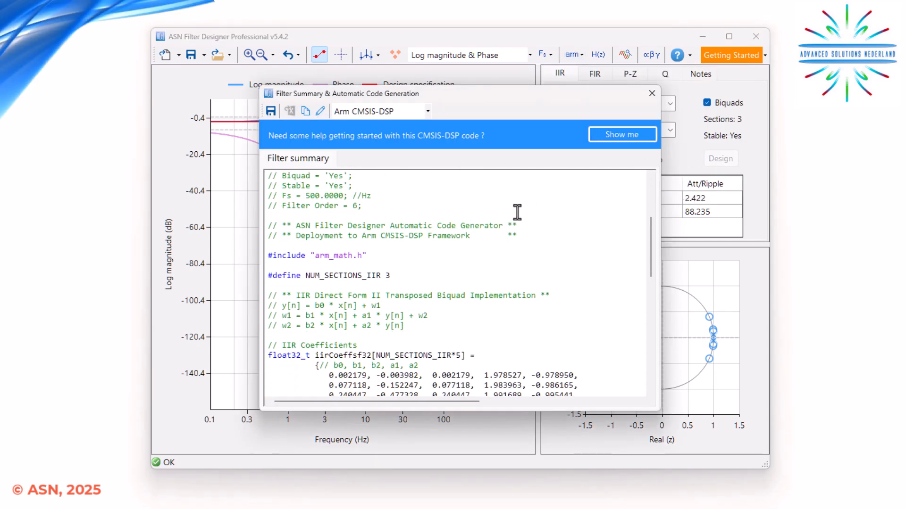
scroll(517, 212, "down", 6)
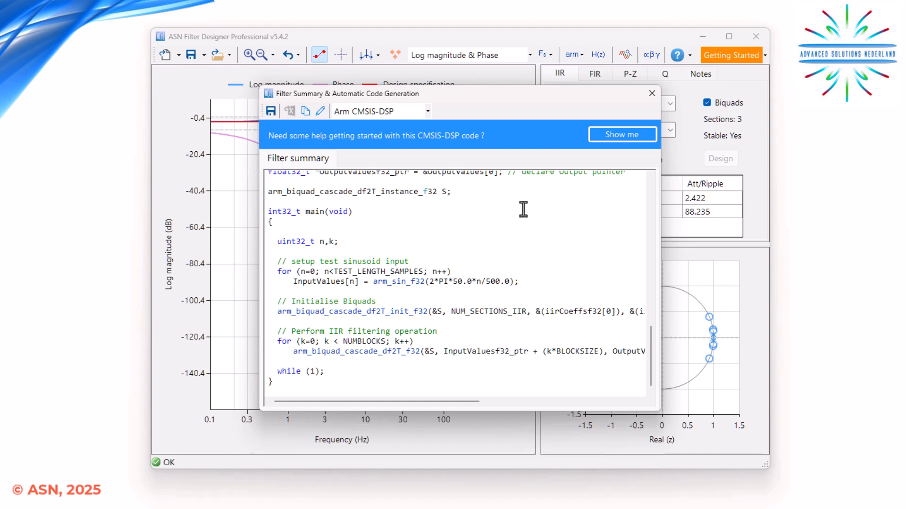
scroll(522, 209, "up", 12)
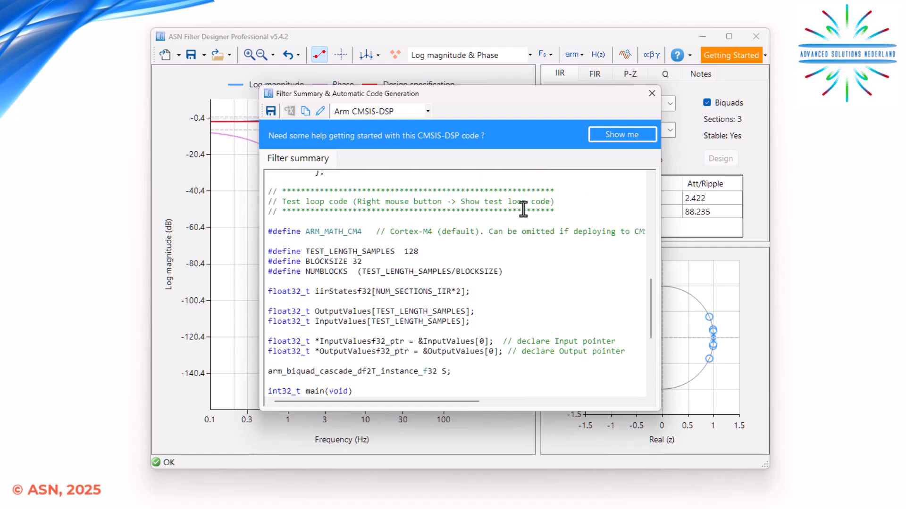
scroll(523, 209, "up", 6)
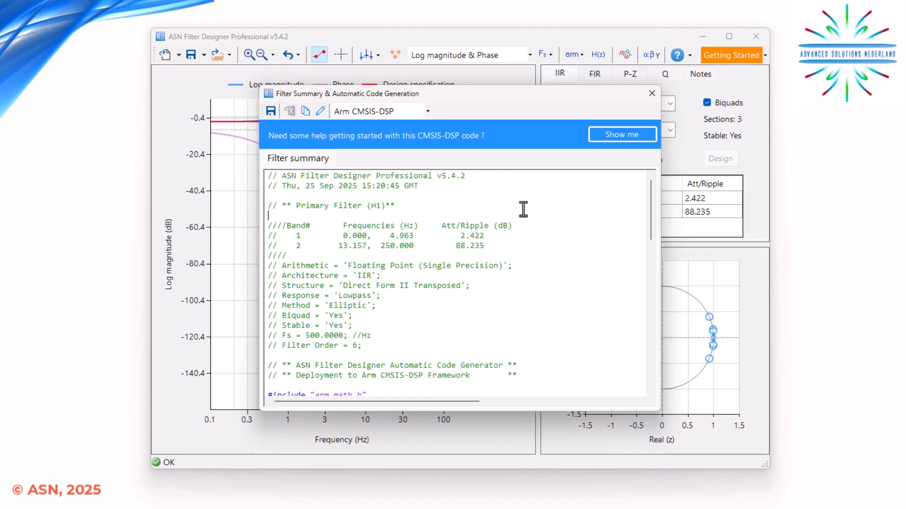
Switch the filter summary to Documentation, review the biquad coefficients and include the implementation cost report.
left_click(427, 111)
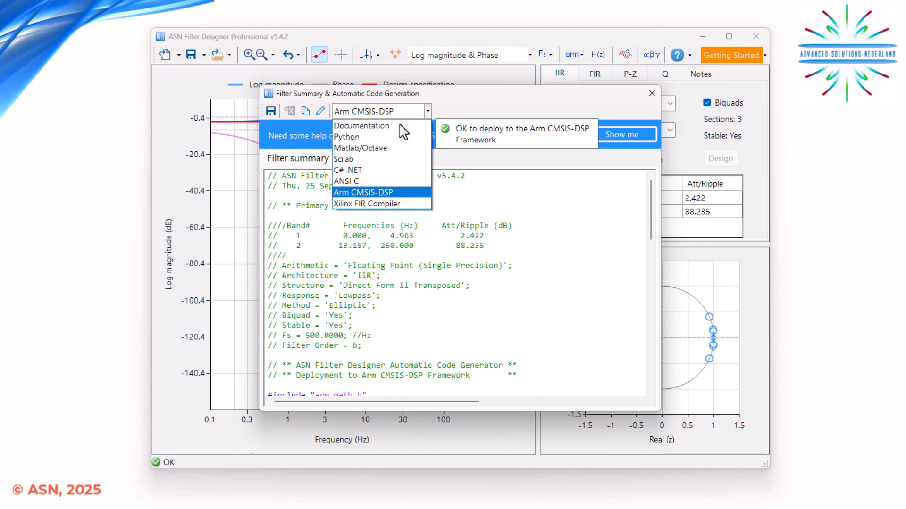
left_click(401, 128)
left_click(421, 204)
scroll(438, 198, "down", 3)
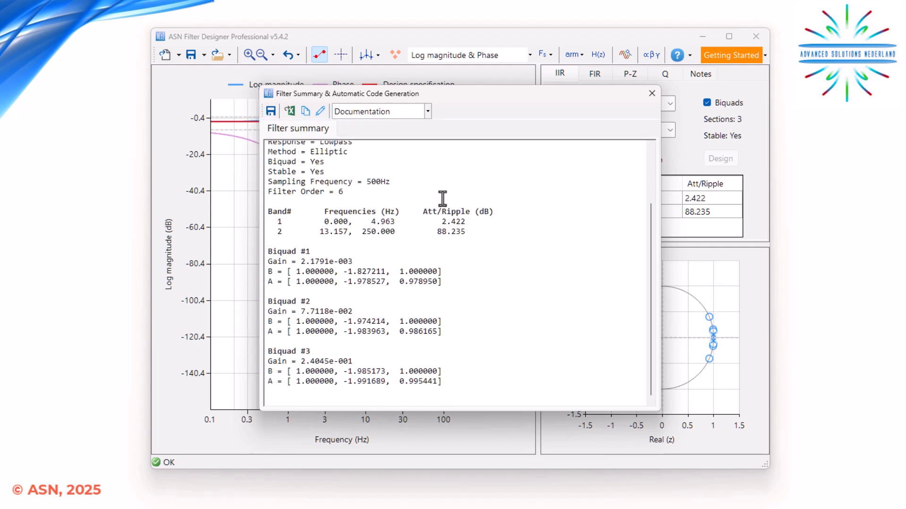
scroll(443, 199, "up", 2)
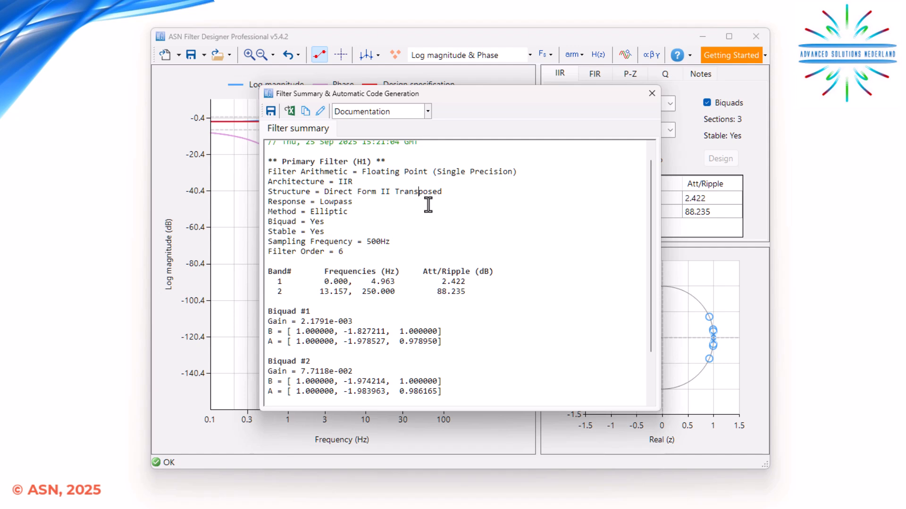
right_click(429, 204)
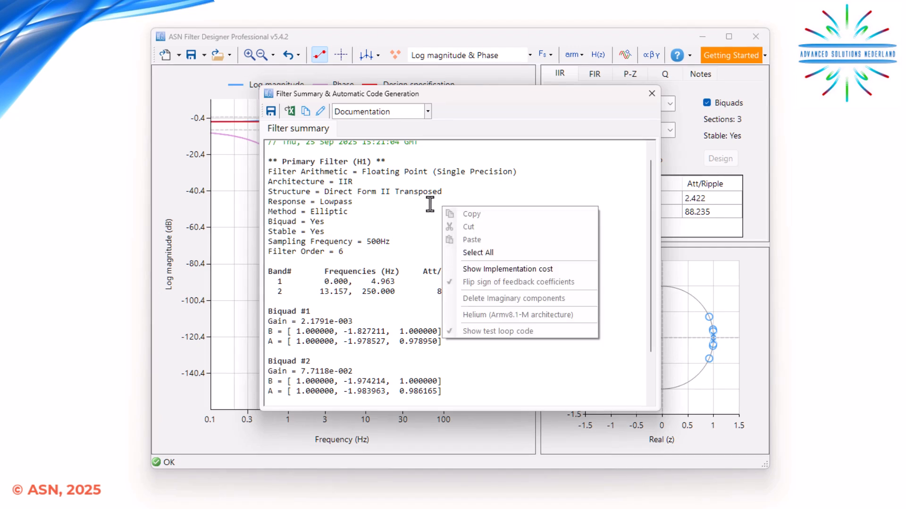
left_click(569, 270)
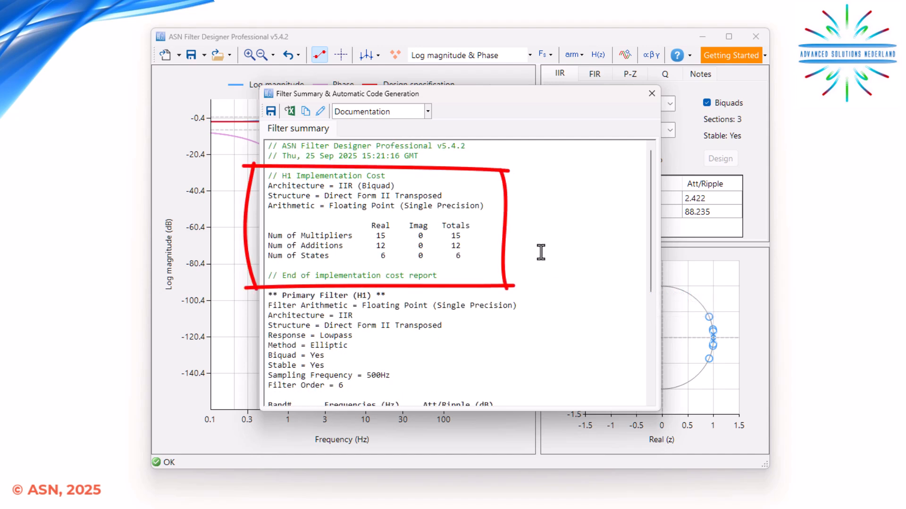
Generate Xilinx FIR Compiler code for the Parks-McClellan lowpass filter and review its coefficient data.
left_click(427, 111)
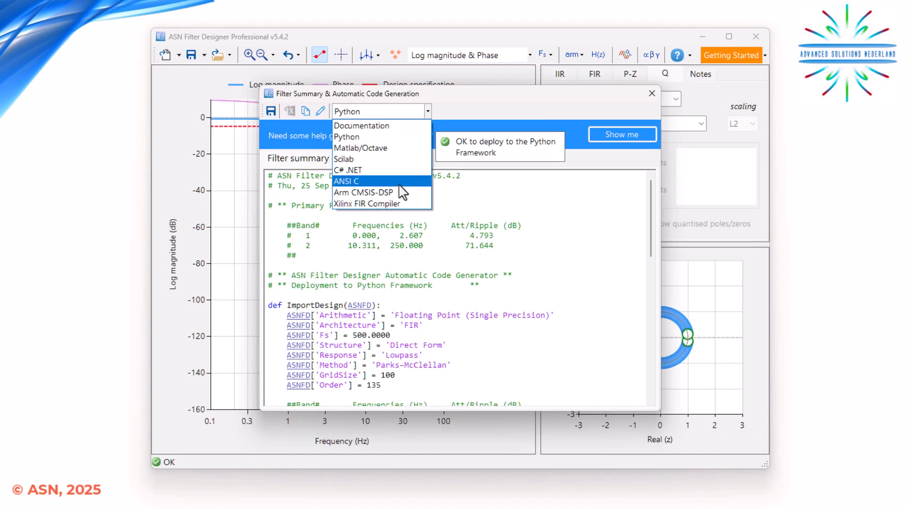
left_click(378, 204)
scroll(484, 234, "down", 3)
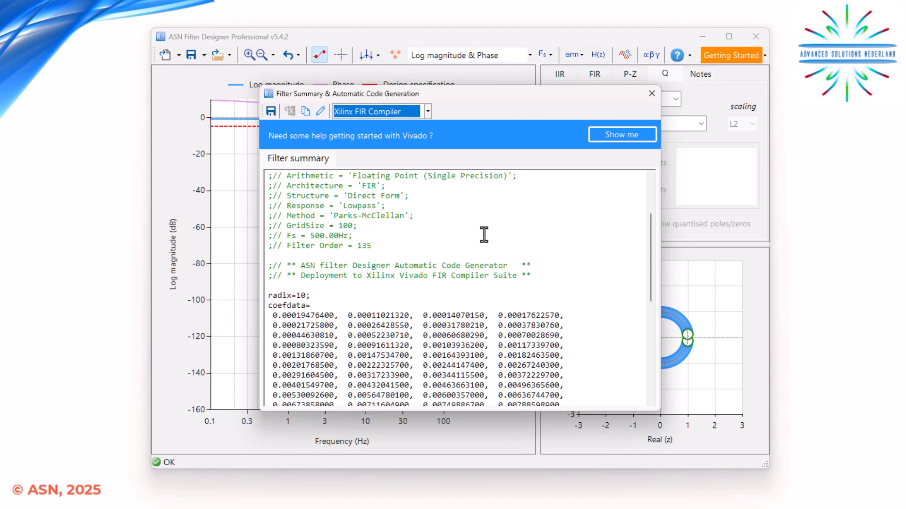
scroll(481, 216, "down", 5)
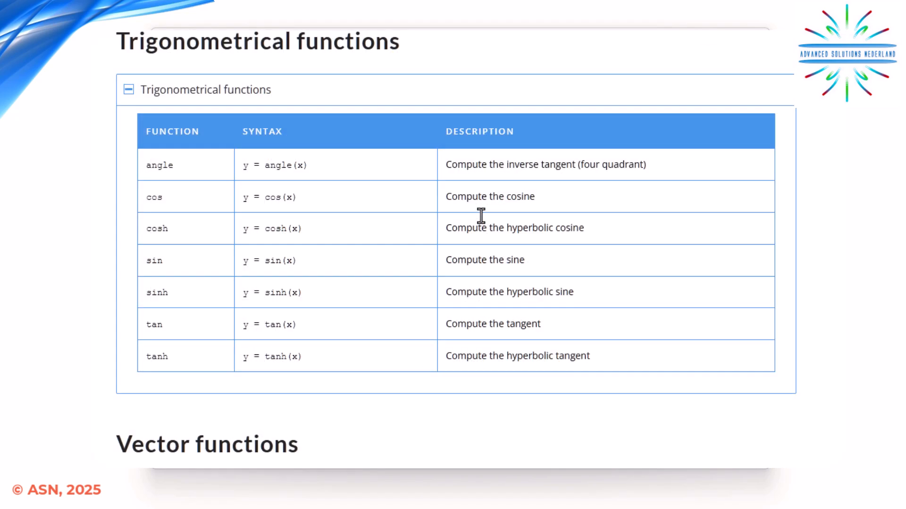
Examine the online function reference's trigonometrical, vector and general functions, down to the math operators section.
scroll(480, 216, "down", 7)
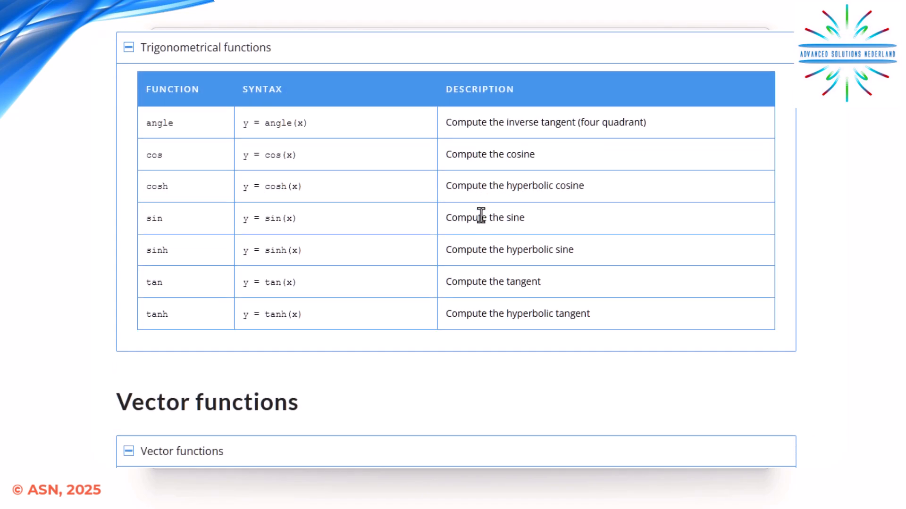
scroll(480, 216, "down", 8)
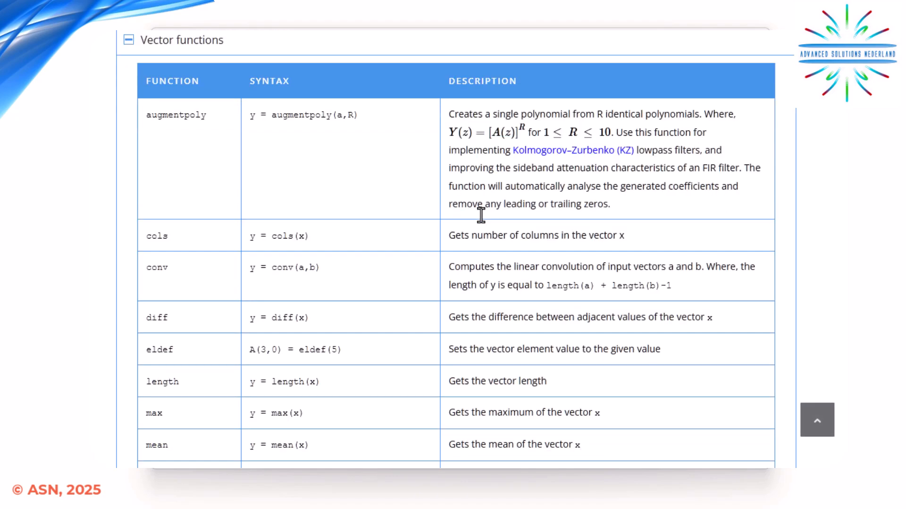
scroll(481, 214, "down", 8)
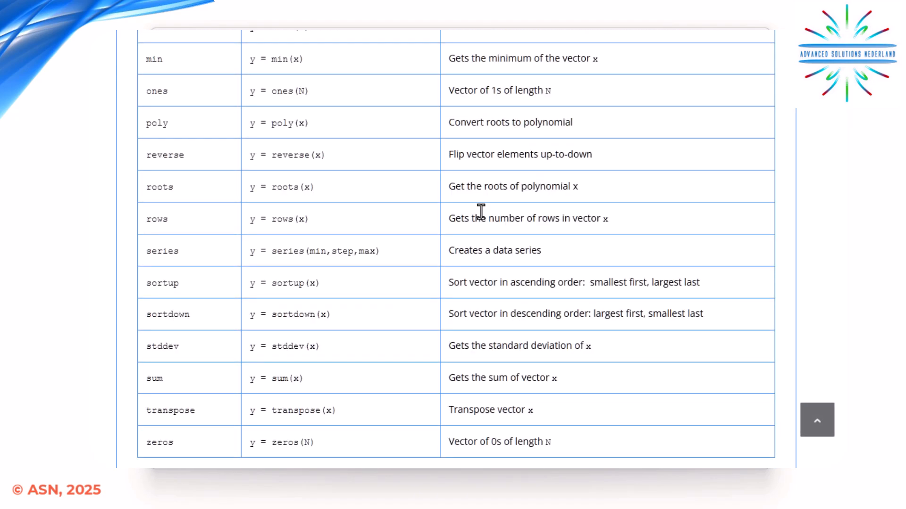
scroll(461, 241, "down", 9)
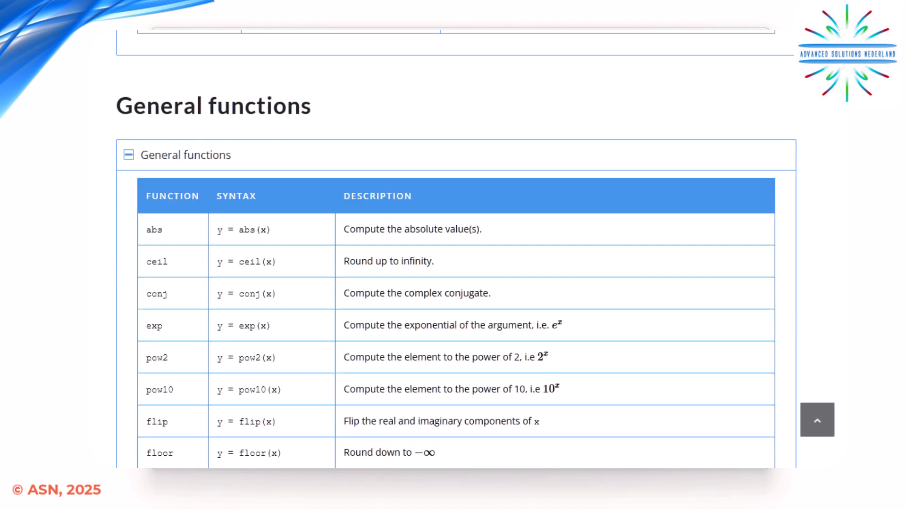
scroll(654, 63, "down", 9)
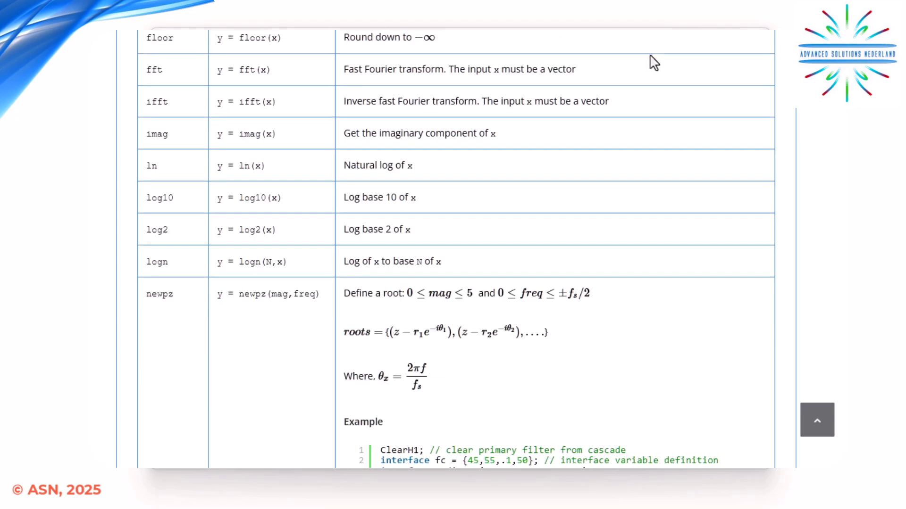
scroll(653, 63, "down", 7)
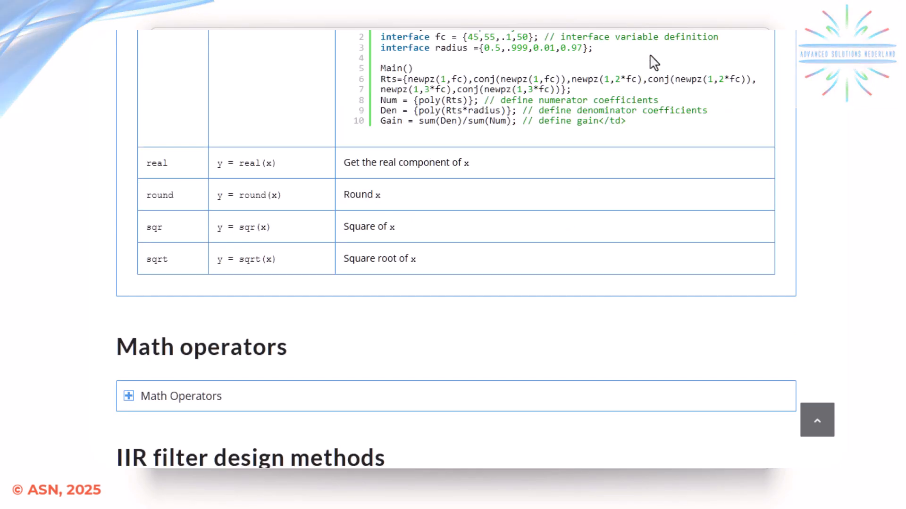
scroll(455, 154, "down", 1)
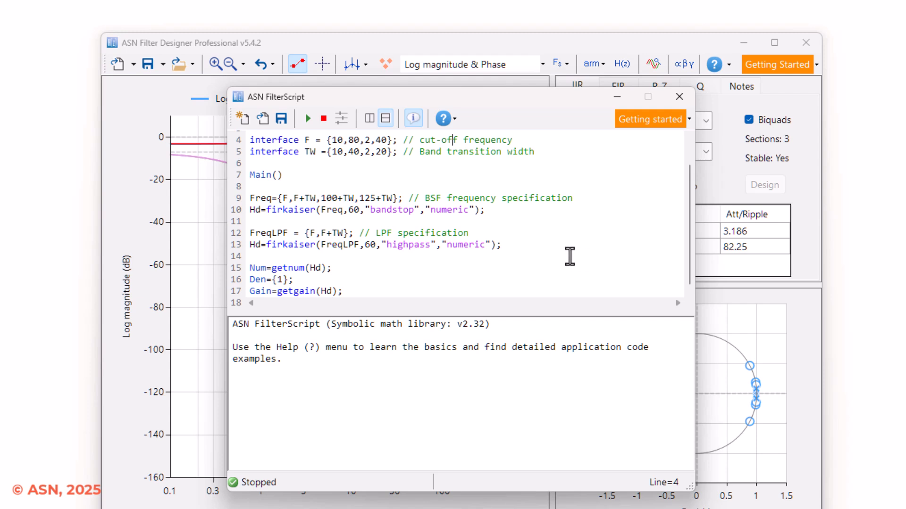
Examine the FilterScript editor's code hints for firkaiser and Main(), its help topics and its getting started examples.
mouse_move(292, 212)
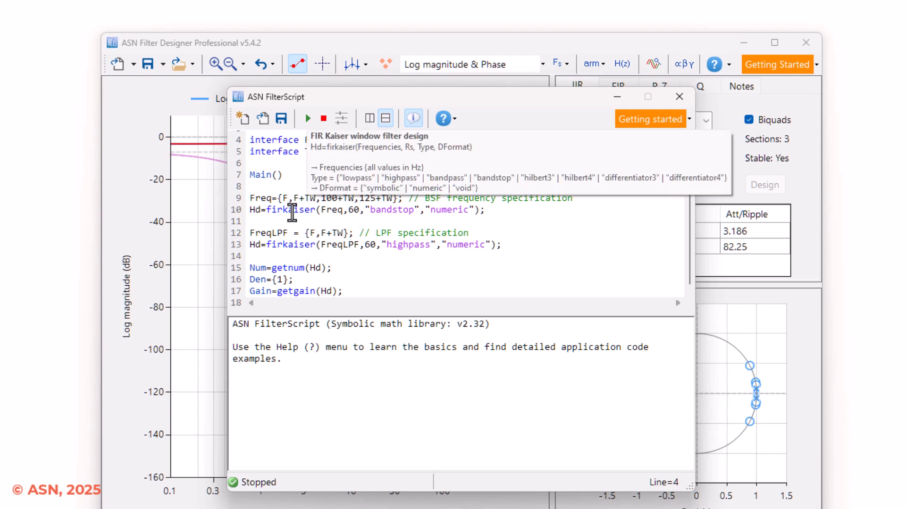
mouse_move(285, 271)
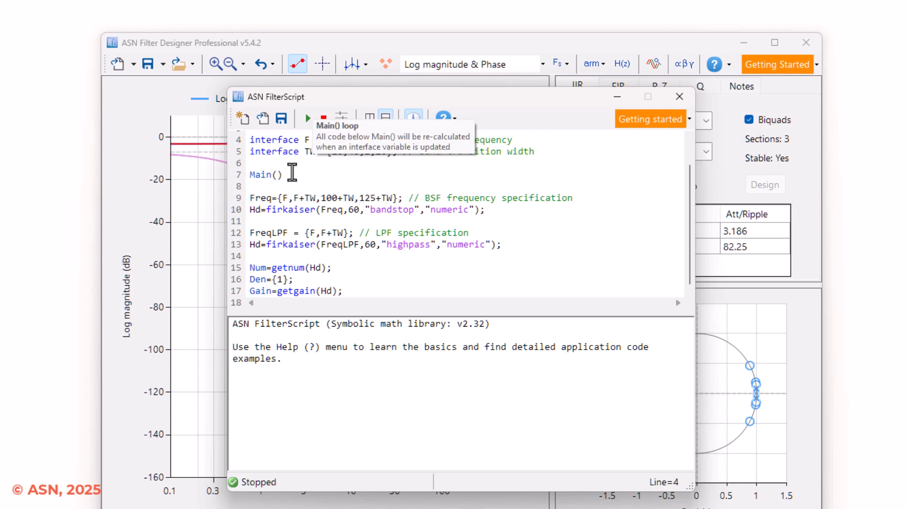
left_click(454, 120)
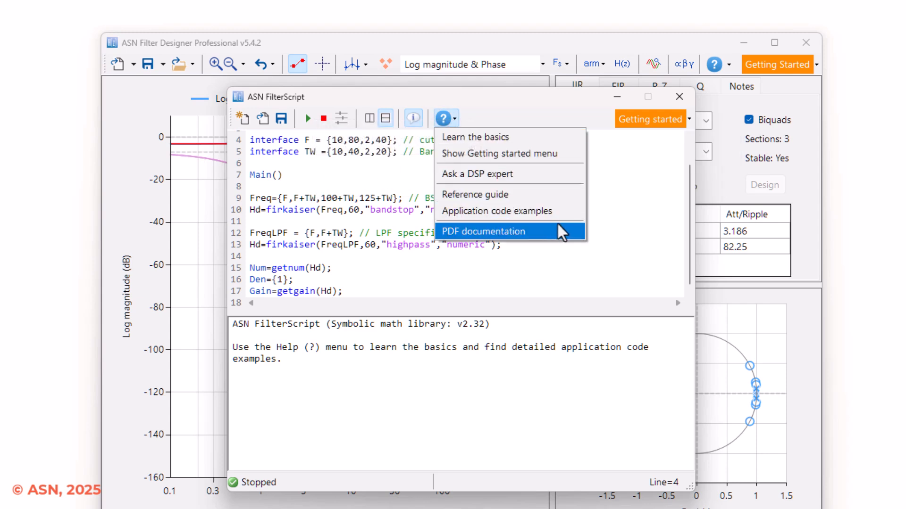
left_click(665, 125)
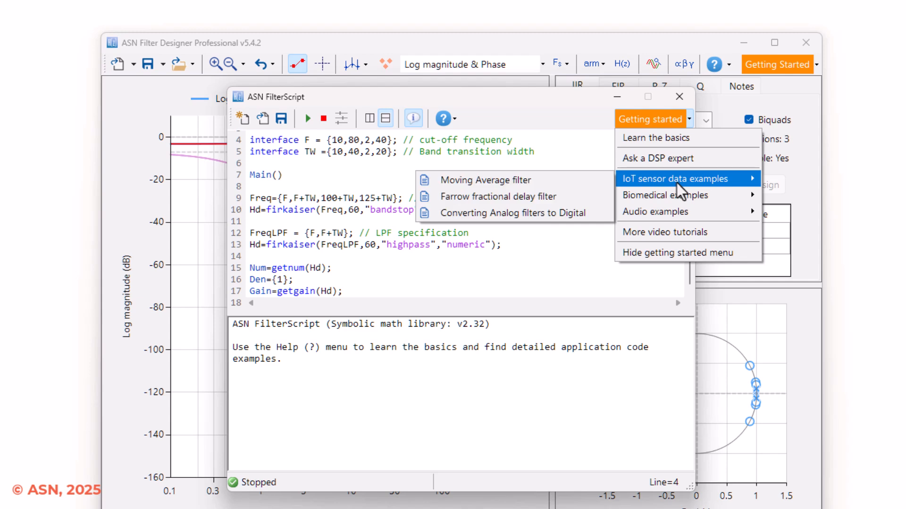
mouse_move(680, 209)
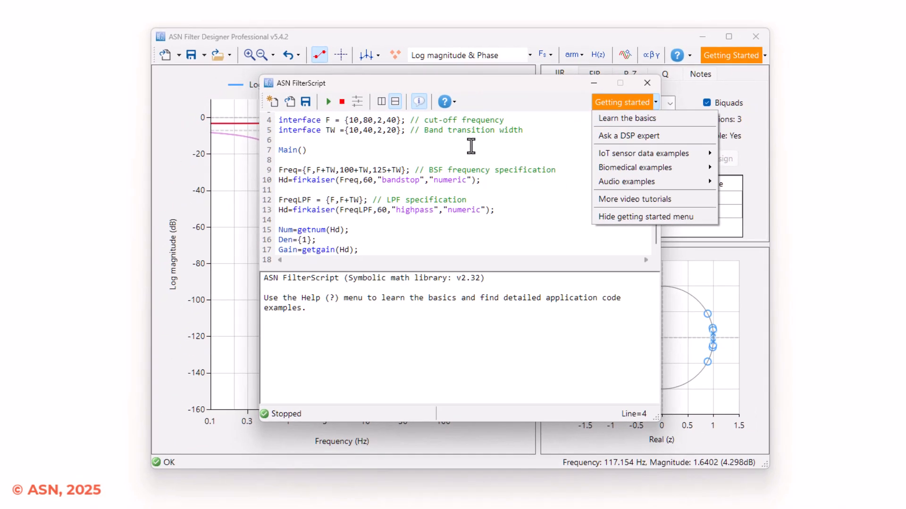
left_click(460, 164)
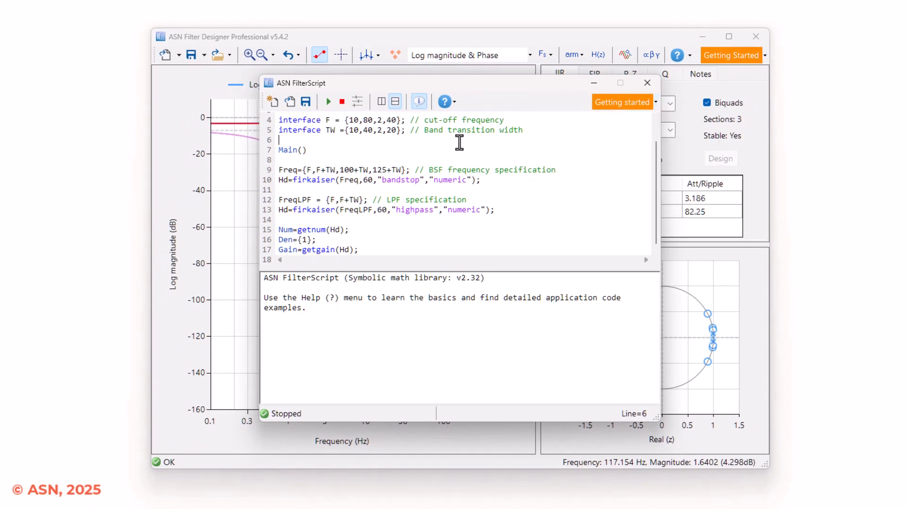
mouse_move(444, 154)
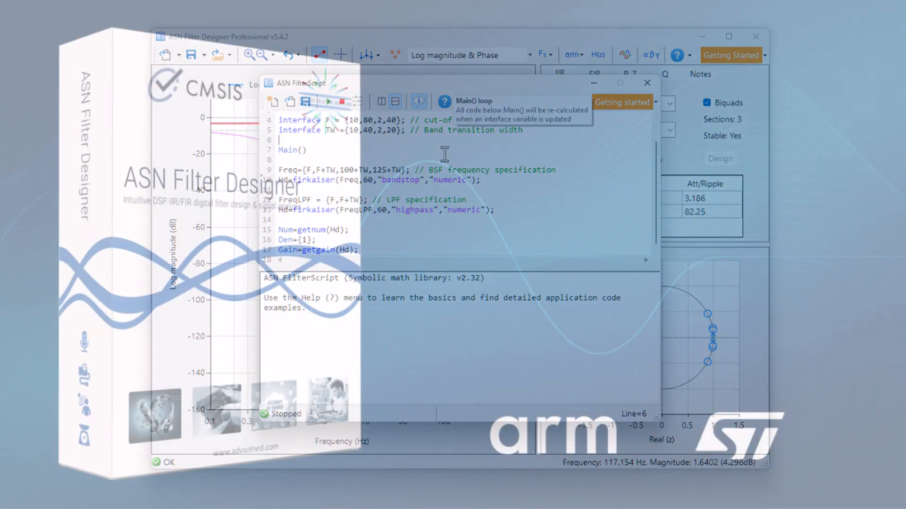